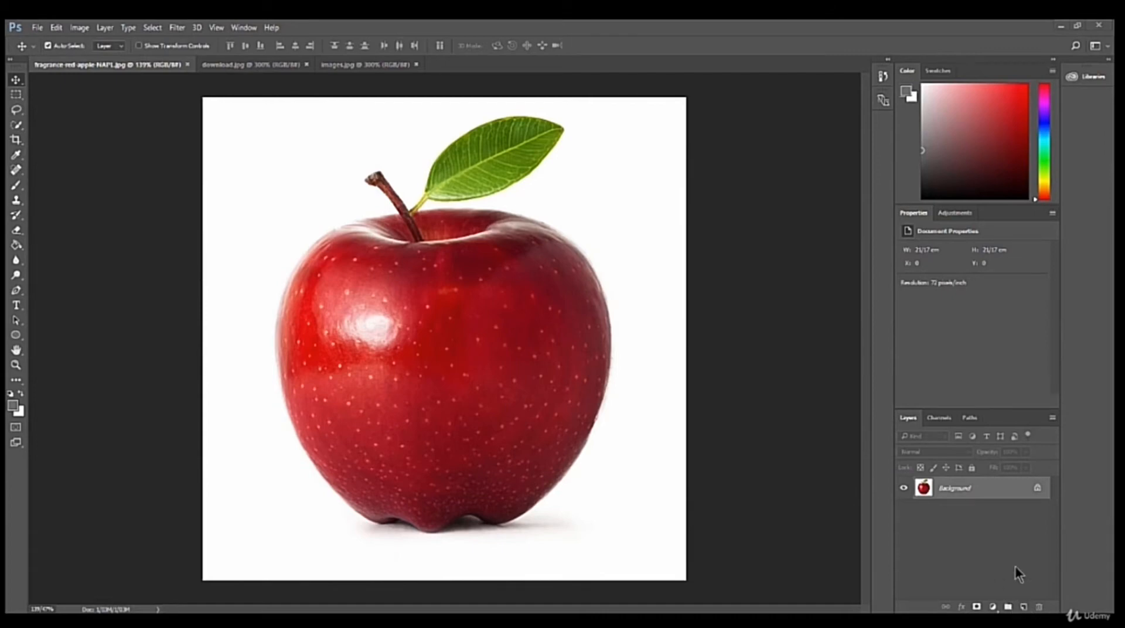
Create a new layer and draw a grey pixel circle from its centre over the apple's front, about 60% of the apple's width.
left_click(1024, 607)
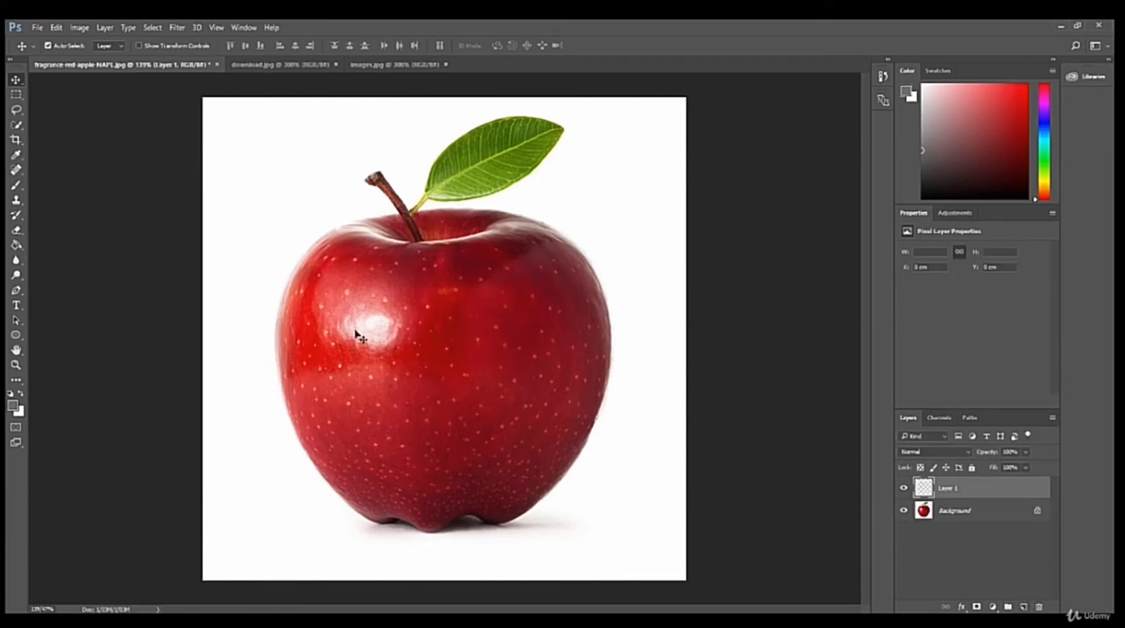
left_click(15, 334)
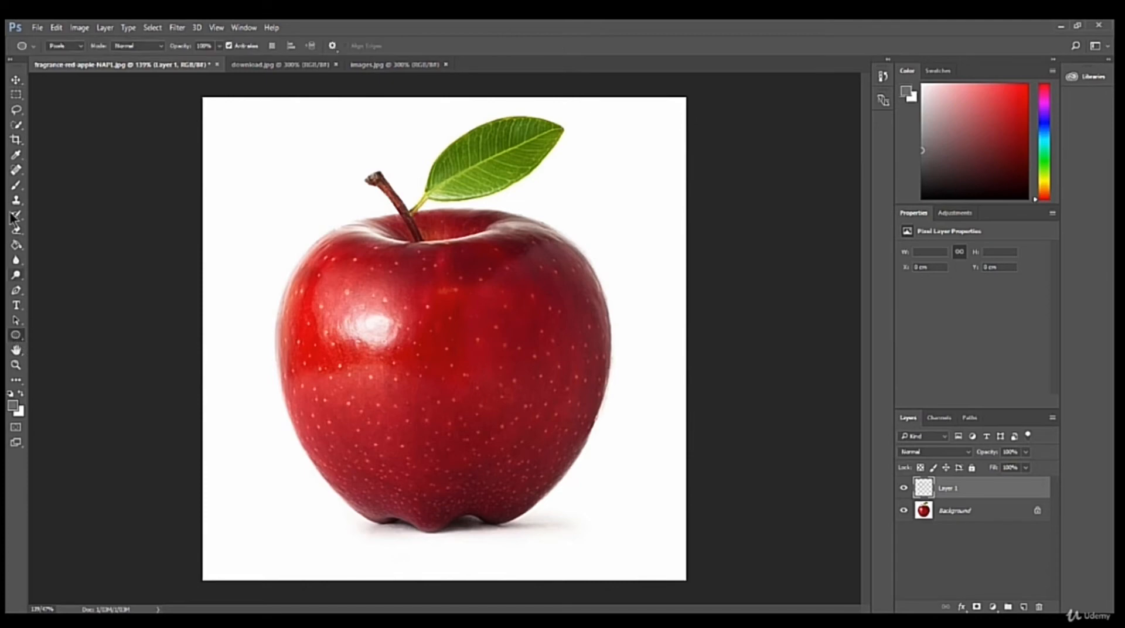
left_click(75, 80)
left_click(331, 46)
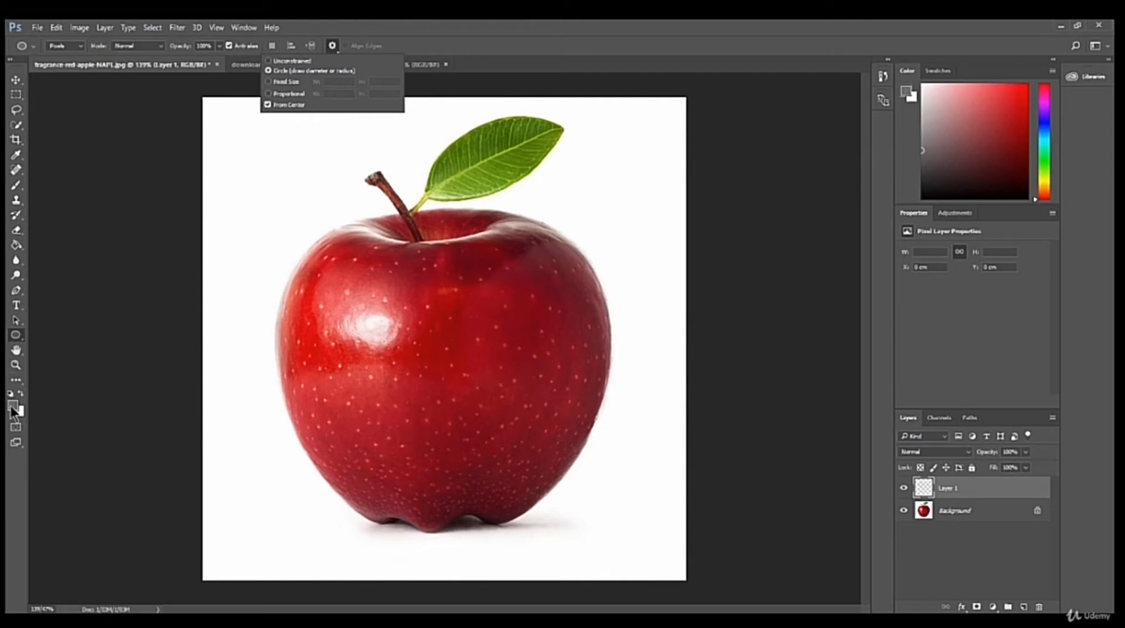
left_click(433, 395)
left_click_drag(432, 395, 610, 277)
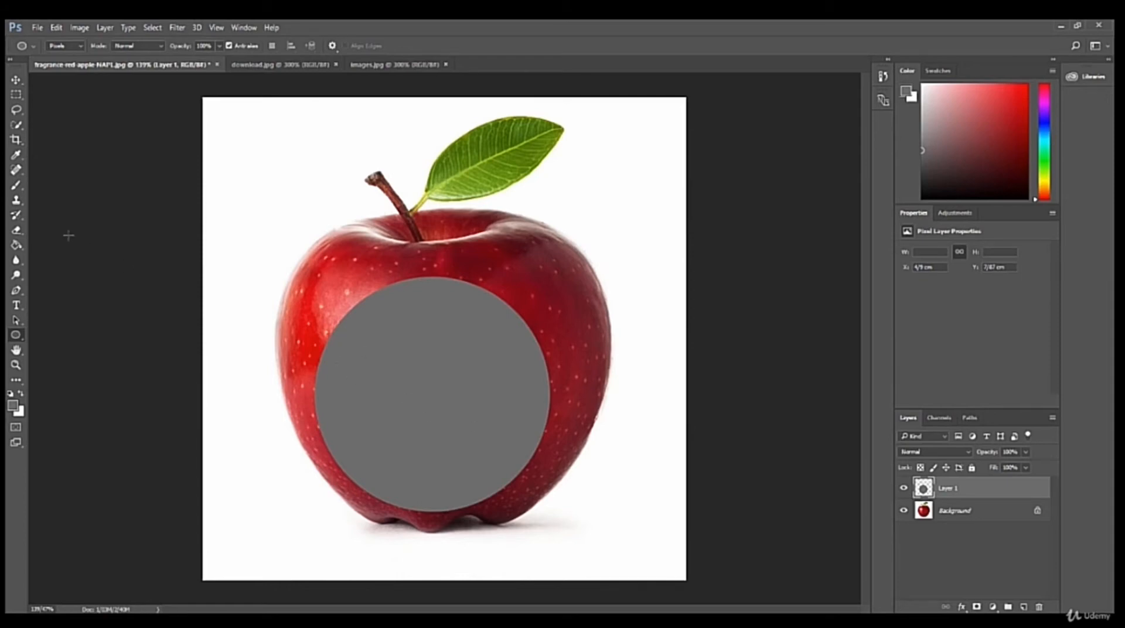
Shift the grey circle slightly up toward the apple's middle and warp its upper edge inward to follow the apple's top curve.
key("ctrl+t")
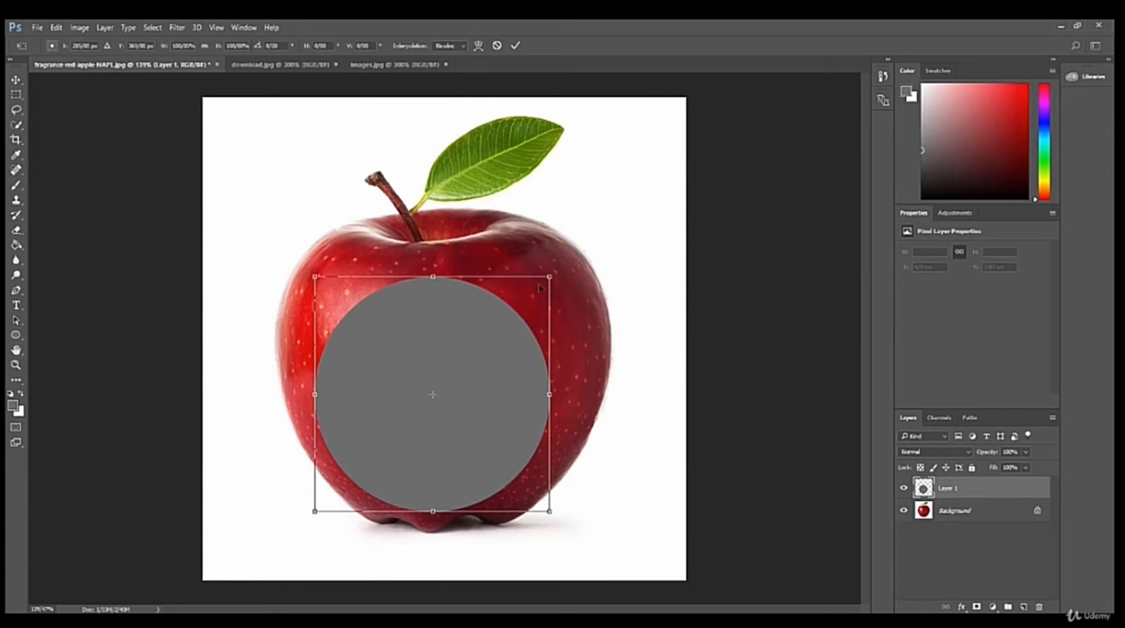
left_click_drag(474, 318, 487, 302)
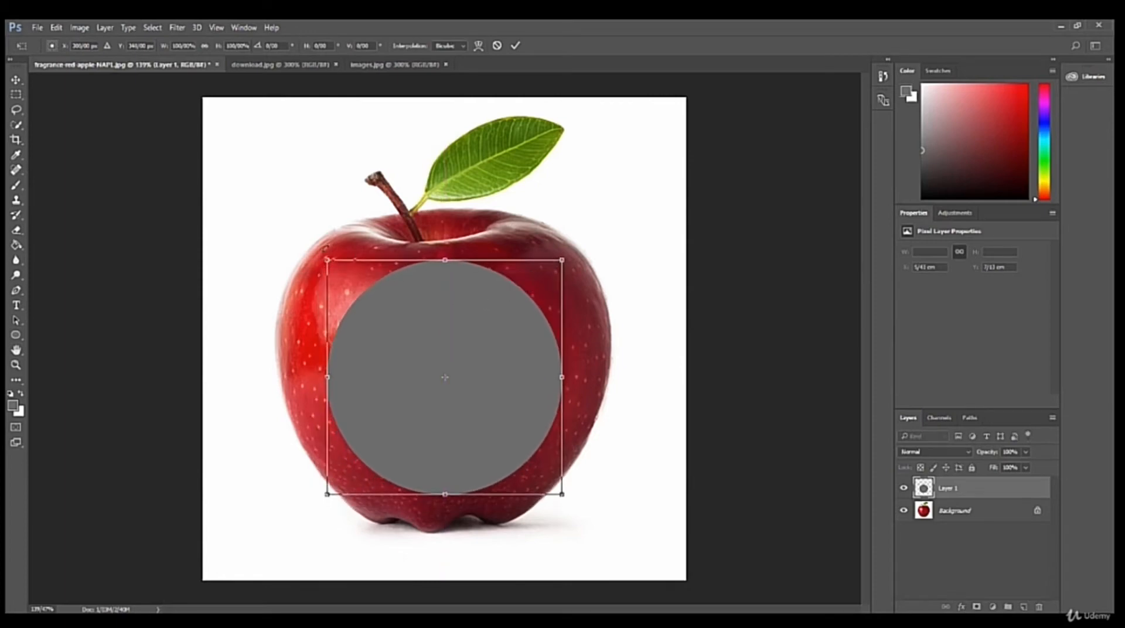
right_click(419, 325)
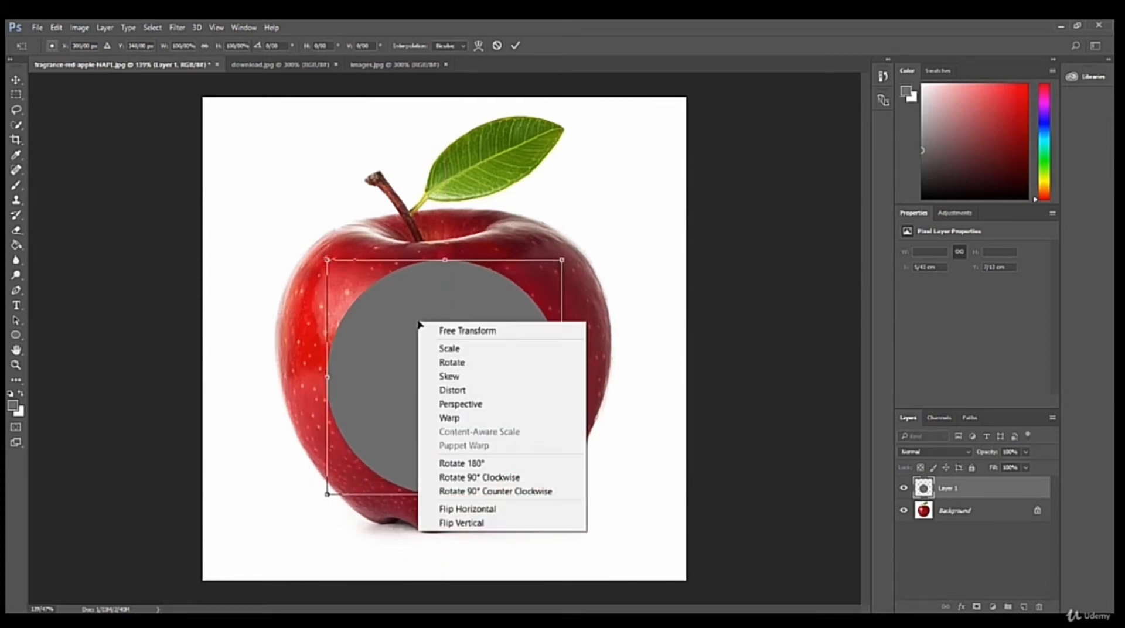
left_click(455, 420)
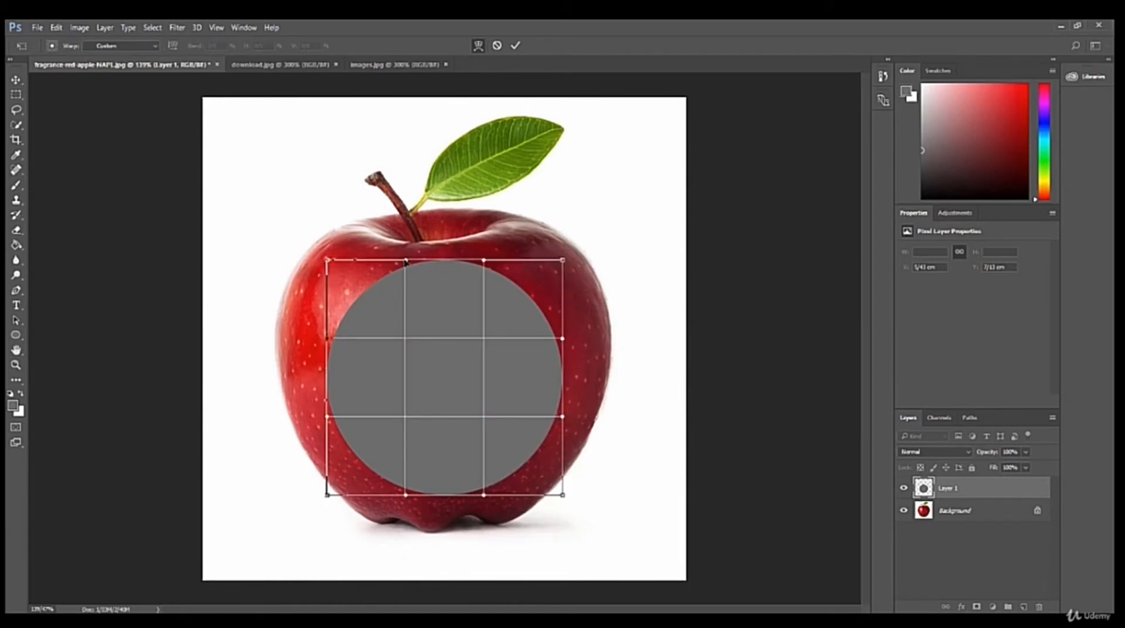
left_click_drag(407, 265, 388, 304)
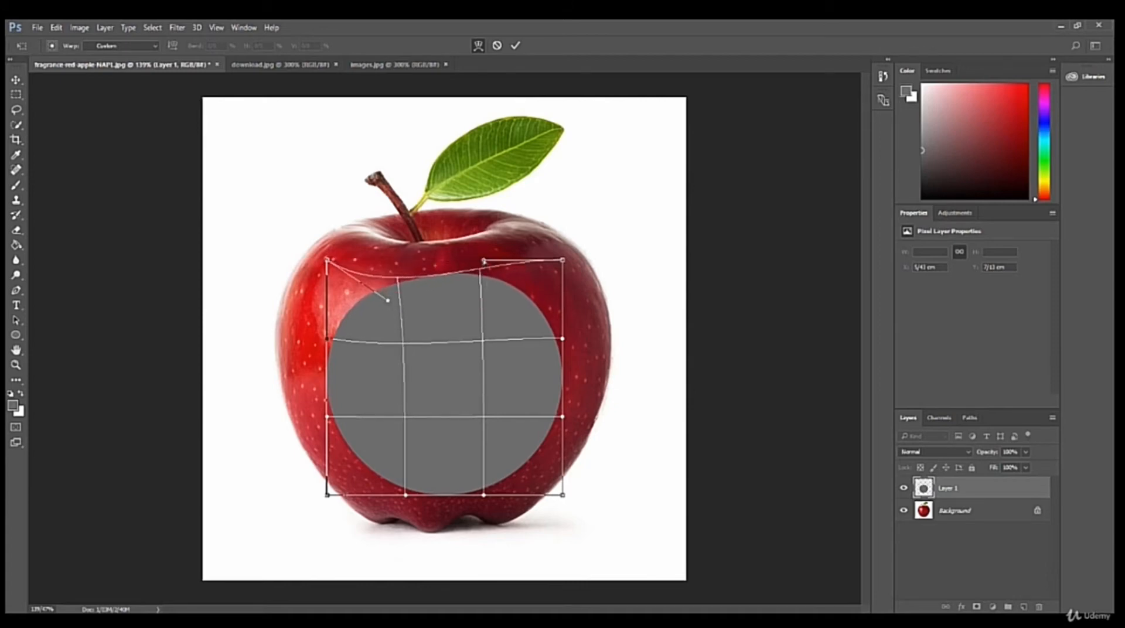
left_click_drag(484, 262, 514, 307)
left_click_drag(388, 302, 386, 310)
Pull the four warp corners outward so the grey shape follows the apple's outline, and apply the warp.
left_click_drag(327, 259, 249, 154)
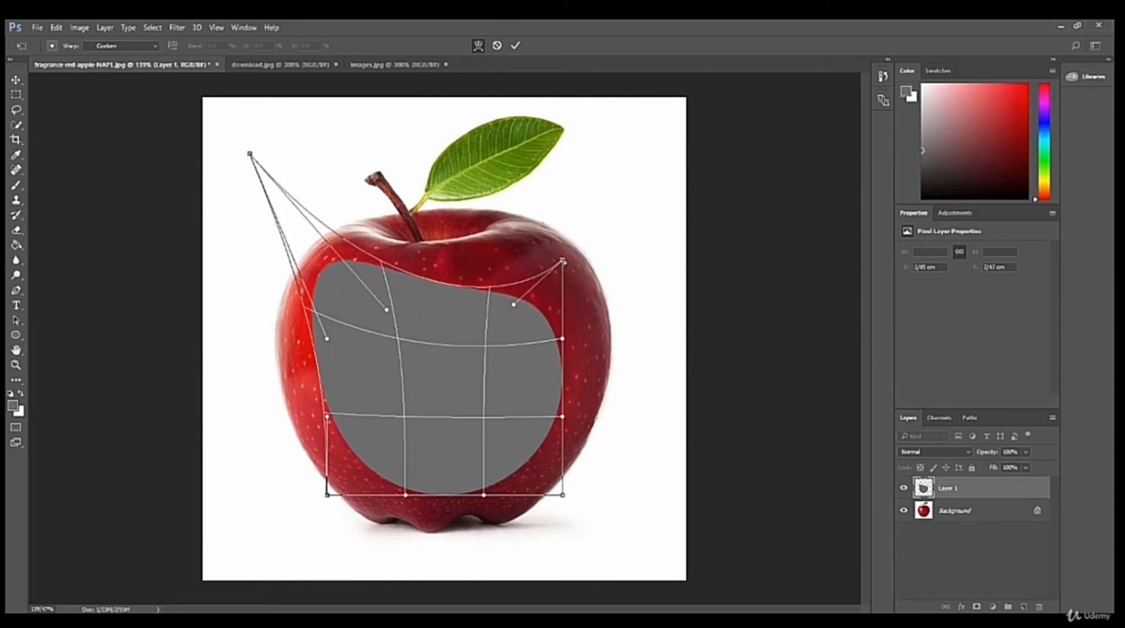
left_click_drag(563, 260, 612, 129)
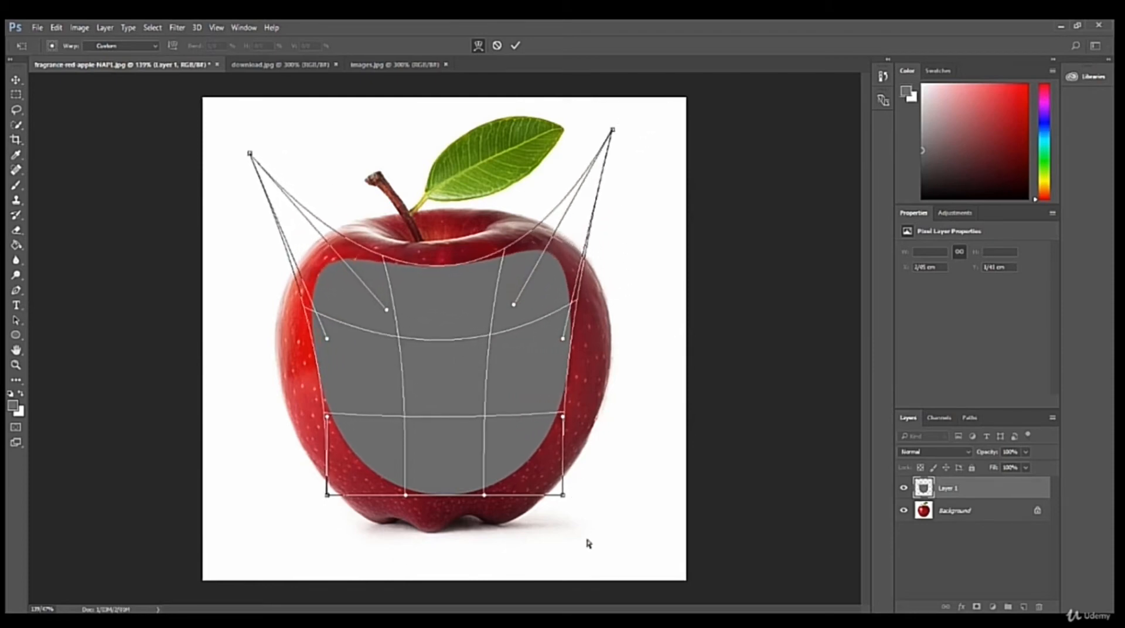
left_click_drag(563, 495, 582, 537)
left_click_drag(327, 495, 263, 520)
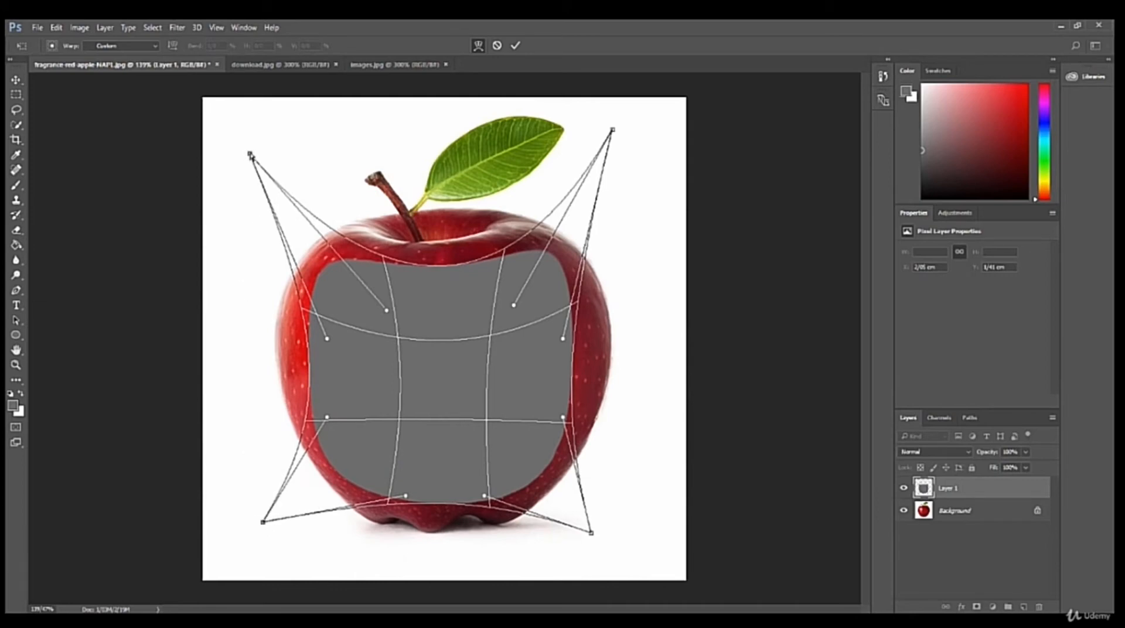
left_click_drag(251, 156, 254, 148)
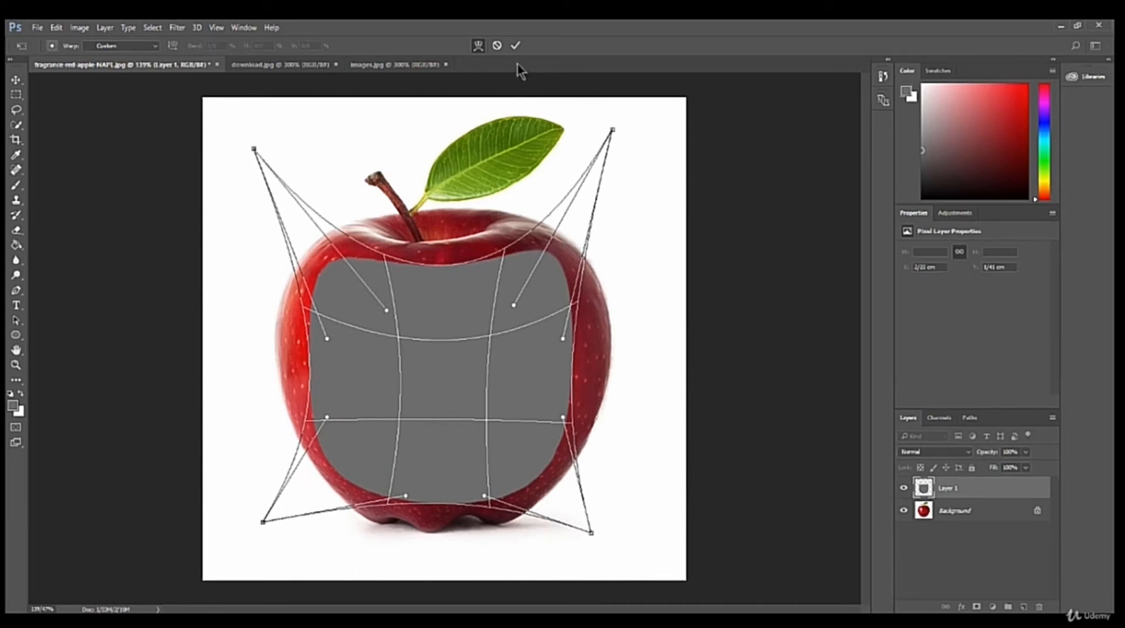
left_click(515, 46)
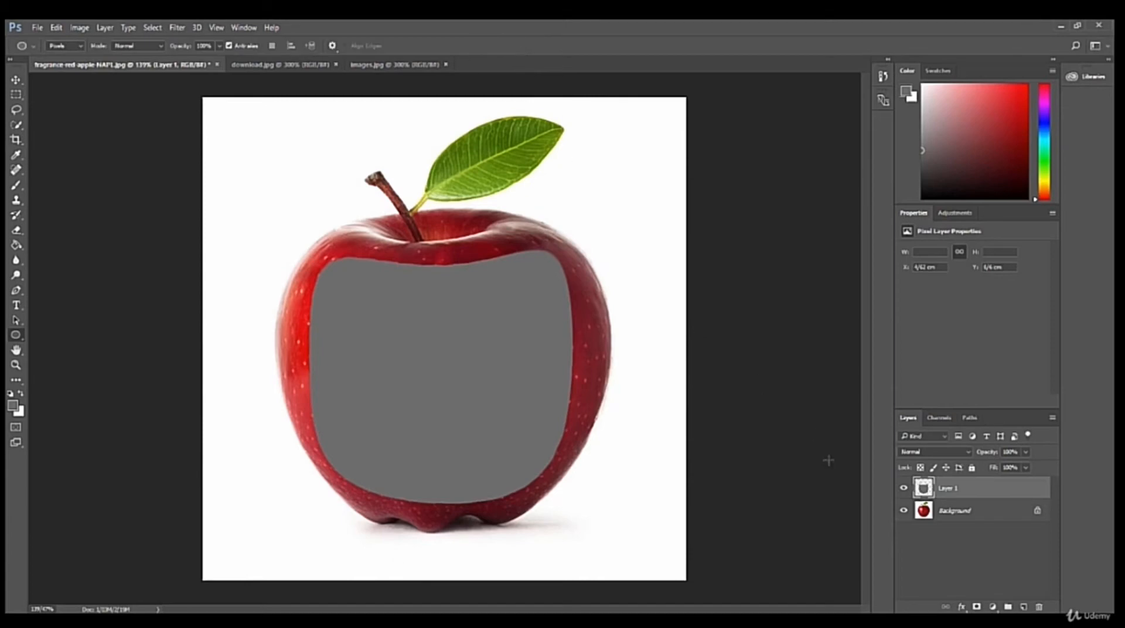
Add a 10 px outside stroke to the grey shape's layer, coloured with a dark red sampled from the apple's rim.
left_click(992, 607)
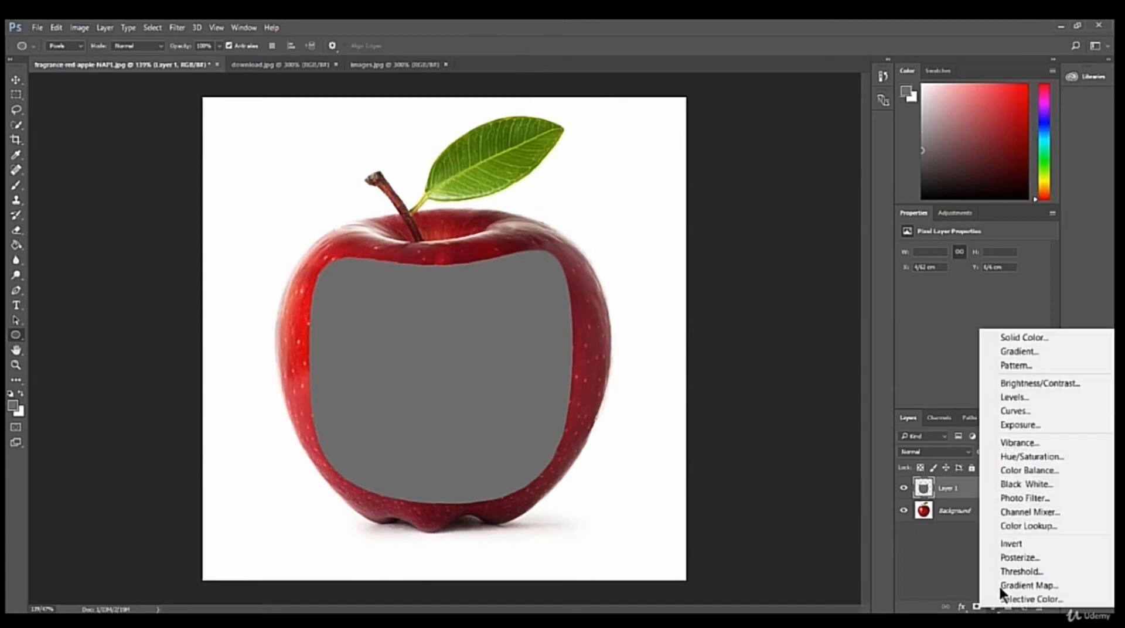
key("Escape")
right_click(944, 491)
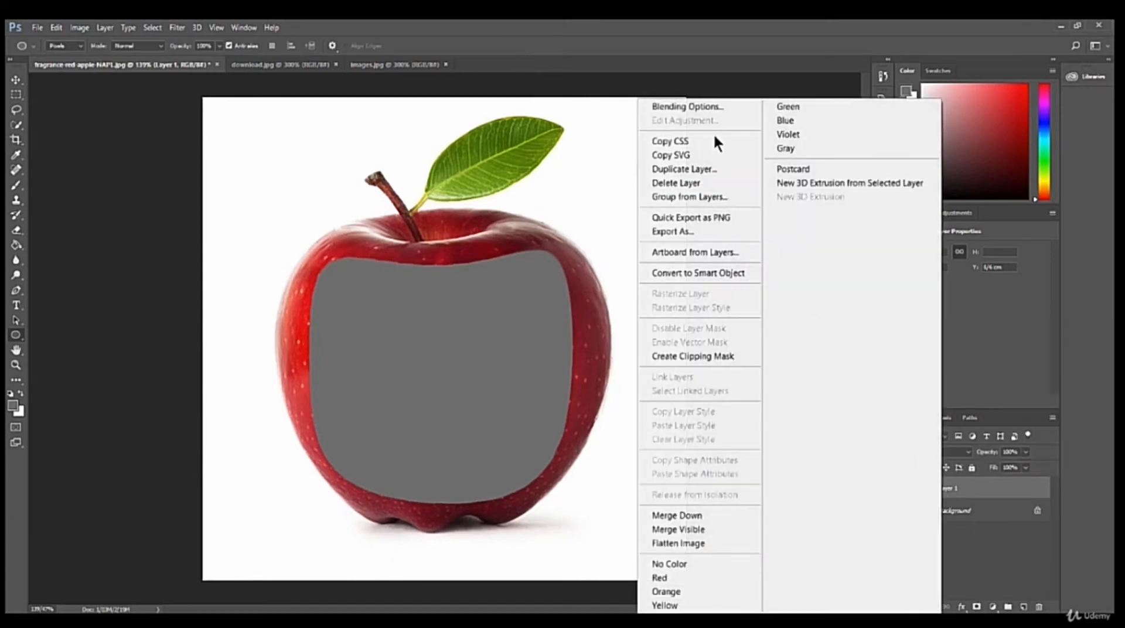
left_click(712, 105)
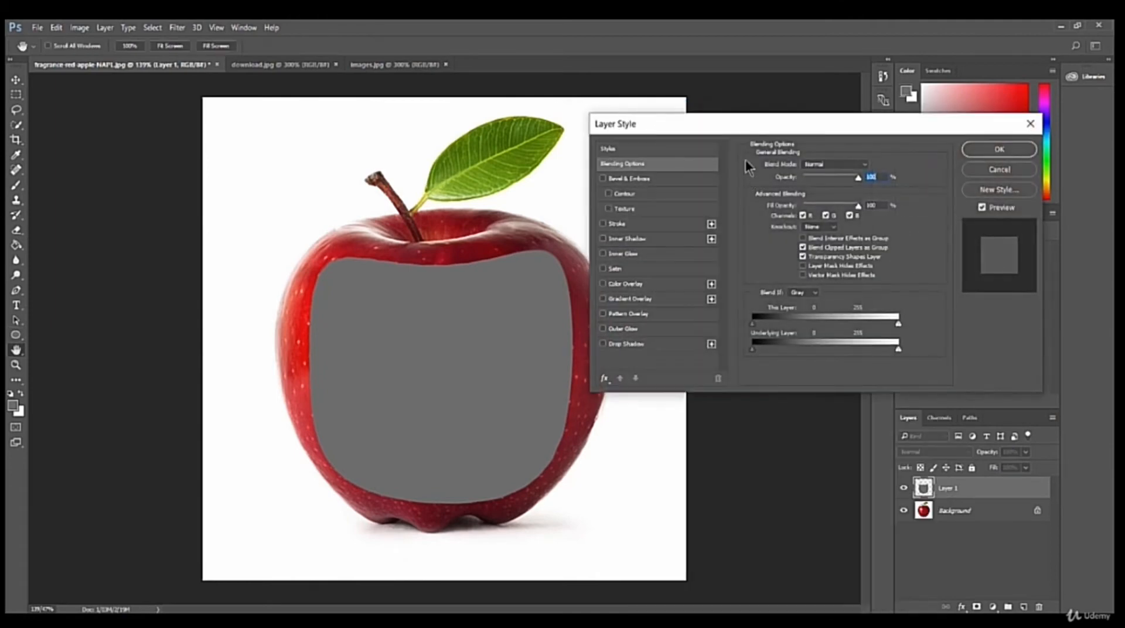
left_click(617, 223)
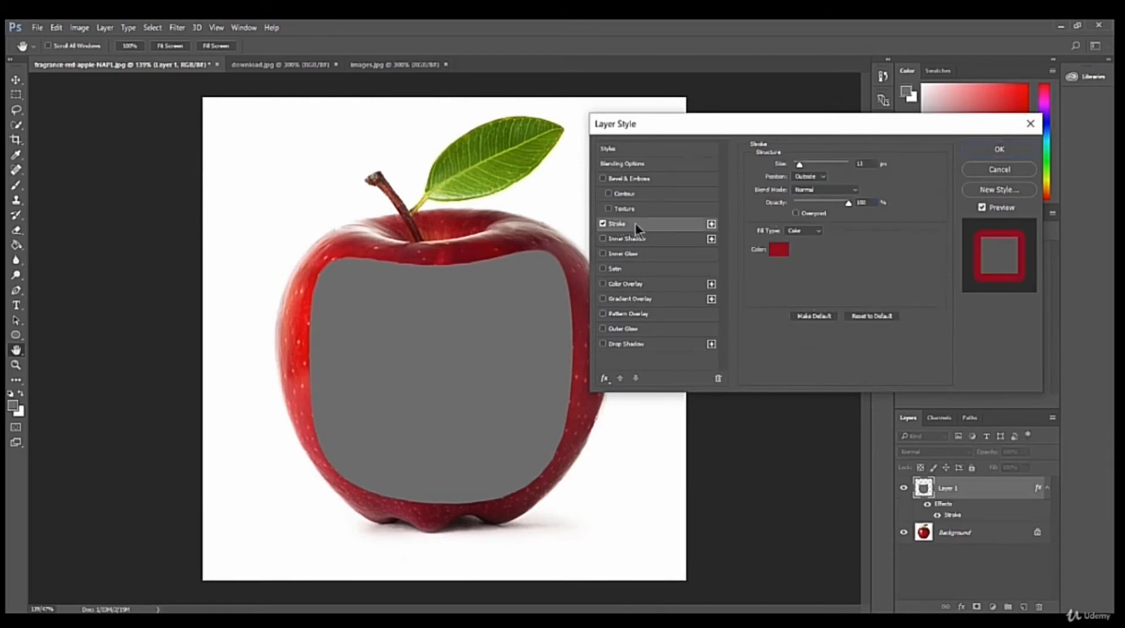
left_click(780, 250)
left_click_drag(659, 144, 743, 151)
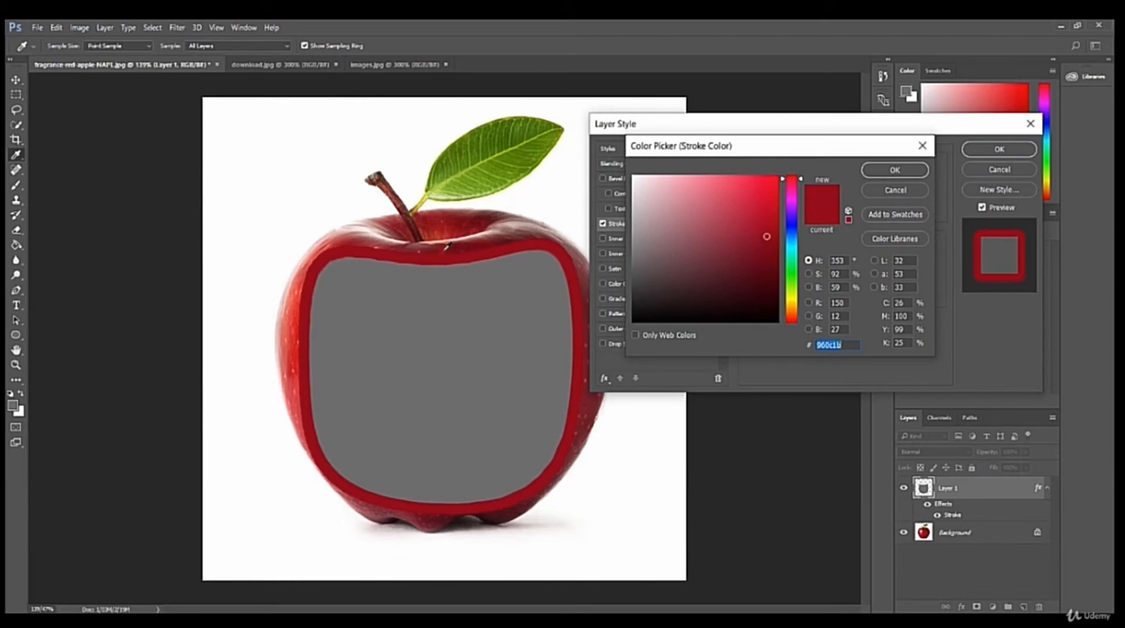
left_click(446, 246)
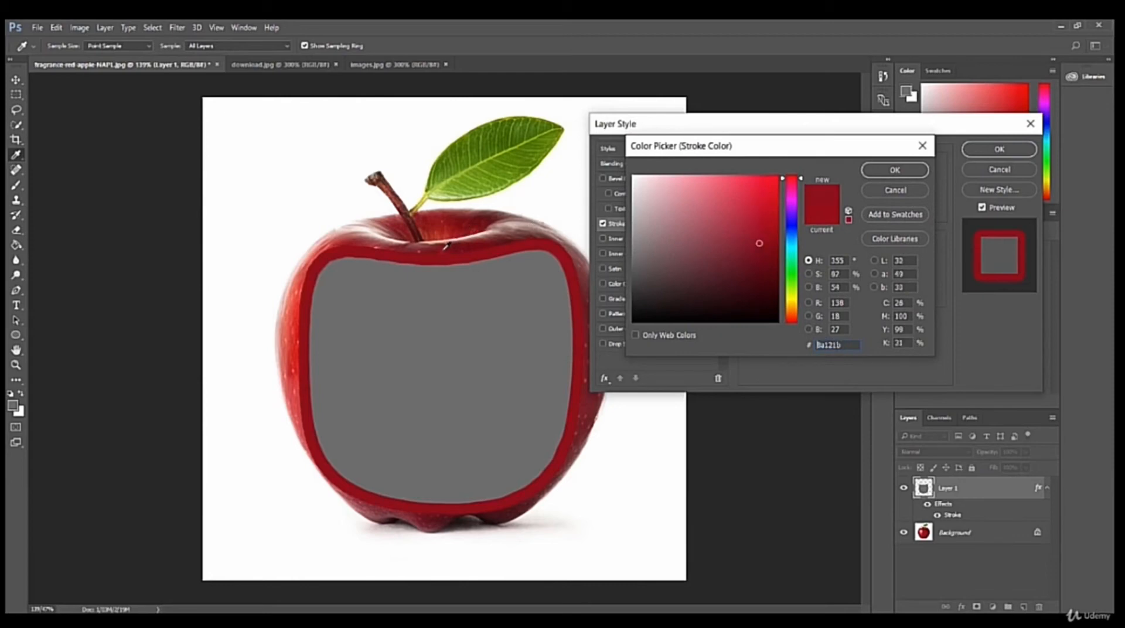
left_click(905, 171)
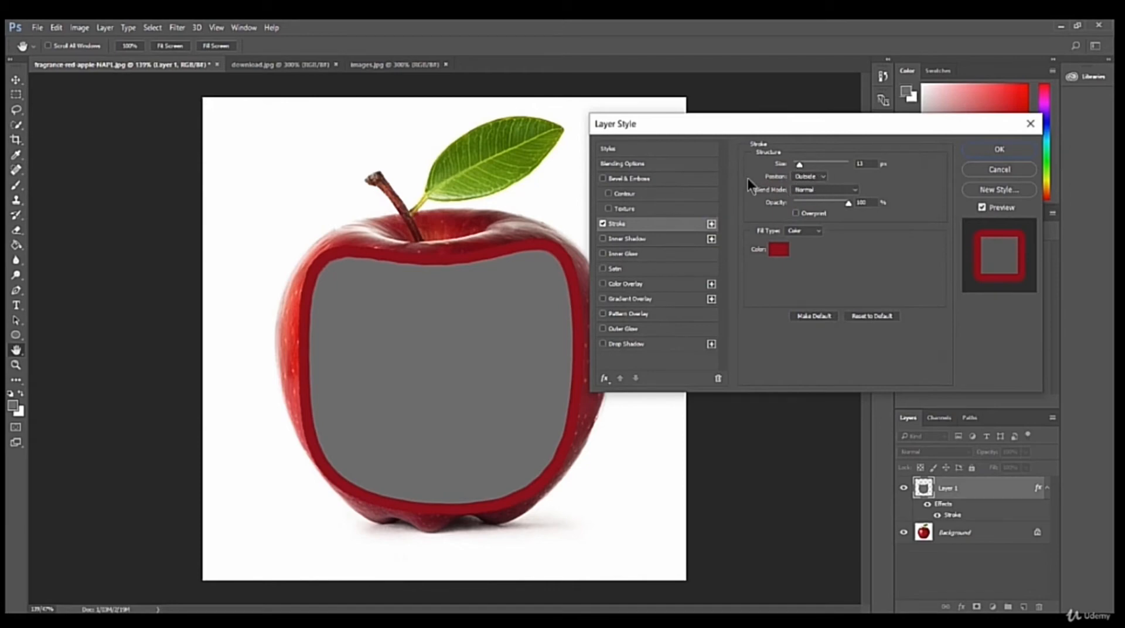
left_click(820, 177)
mouse_move(799, 164)
left_mouse_down()
mouse_move(811, 164)
mouse_move(799, 162)
left_mouse_up()
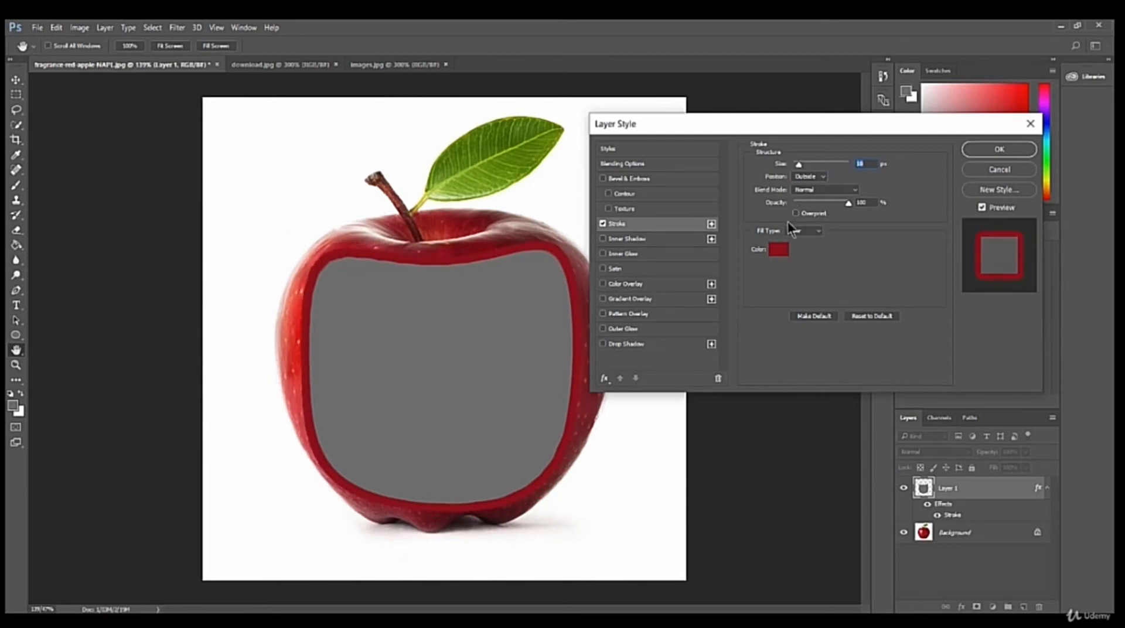
Add an inner shadow to the grey shape with a distance of about 22 px and a larger size, and apply the layer style.
left_click(615, 237)
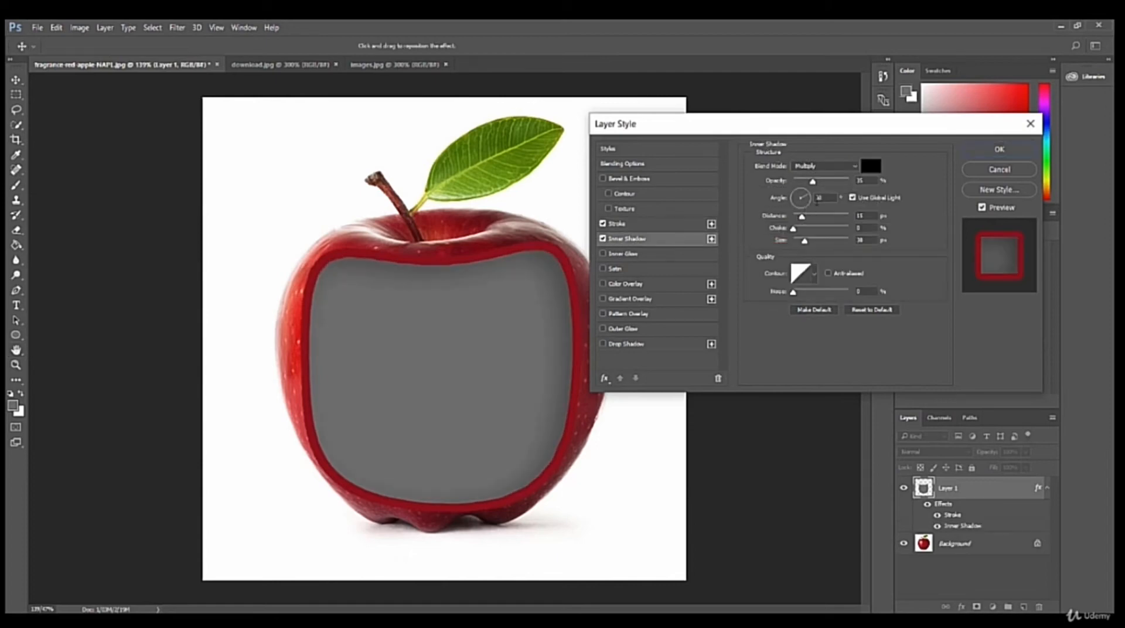
left_click_drag(802, 217, 810, 248)
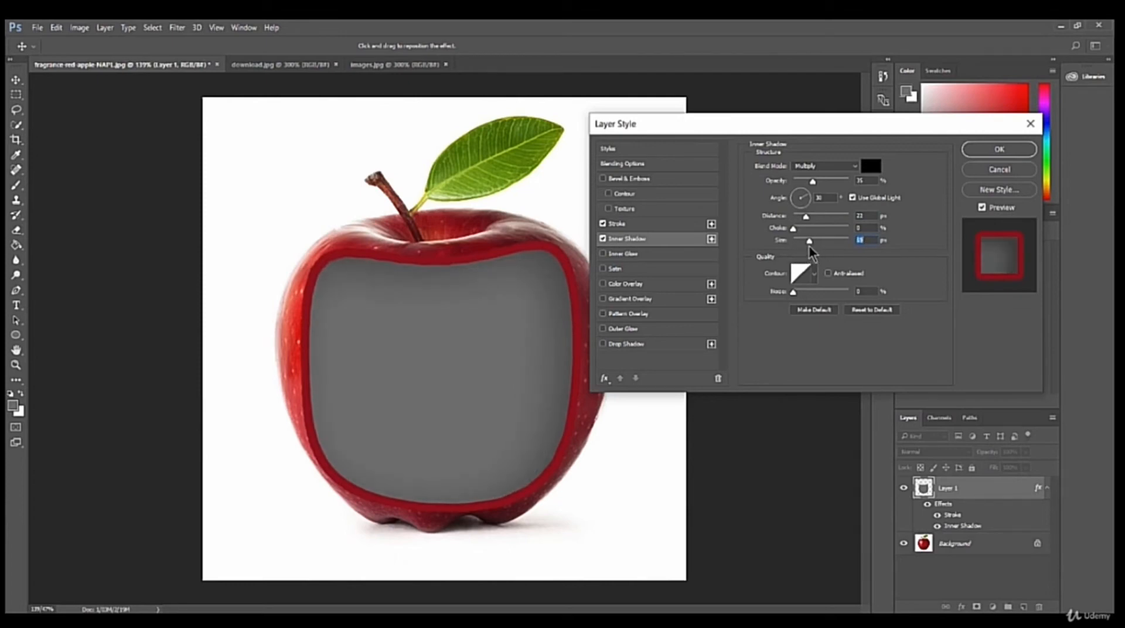
left_click(986, 150)
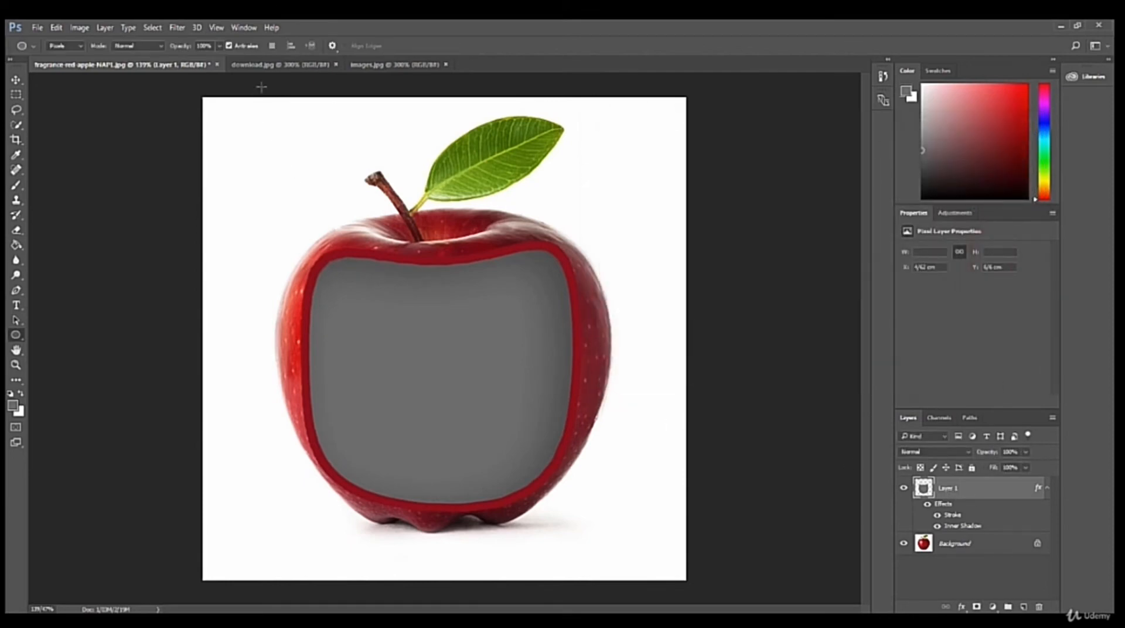
Bring the room picture from download.jpg into the apple document and stretch it to about 131% wide and 160% high over the grey shape.
left_click(278, 66)
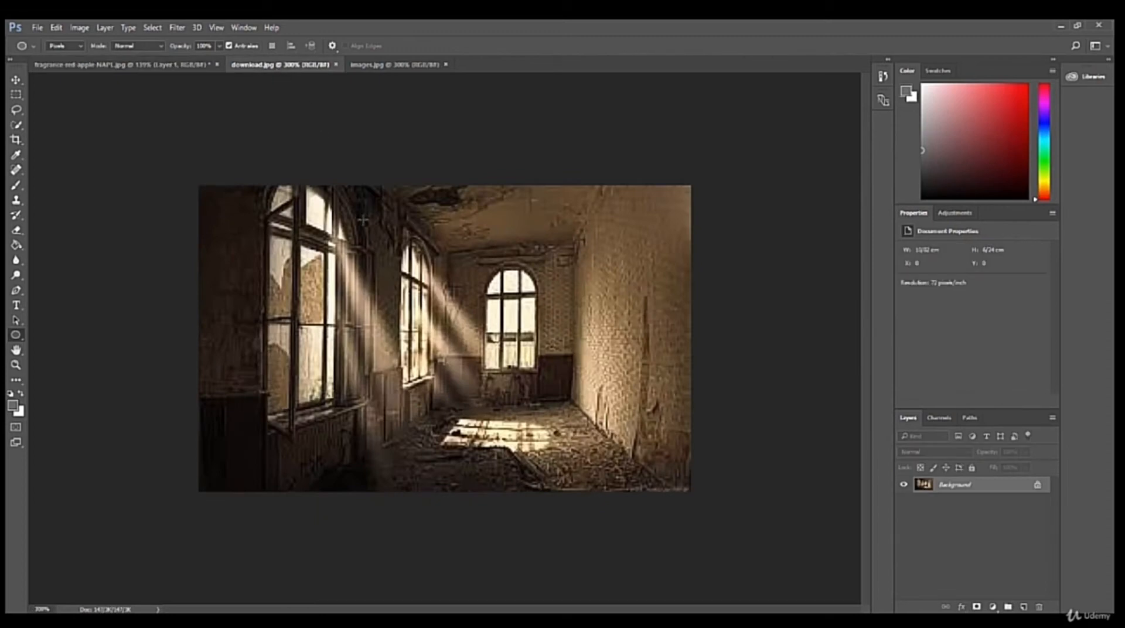
left_click(16, 79)
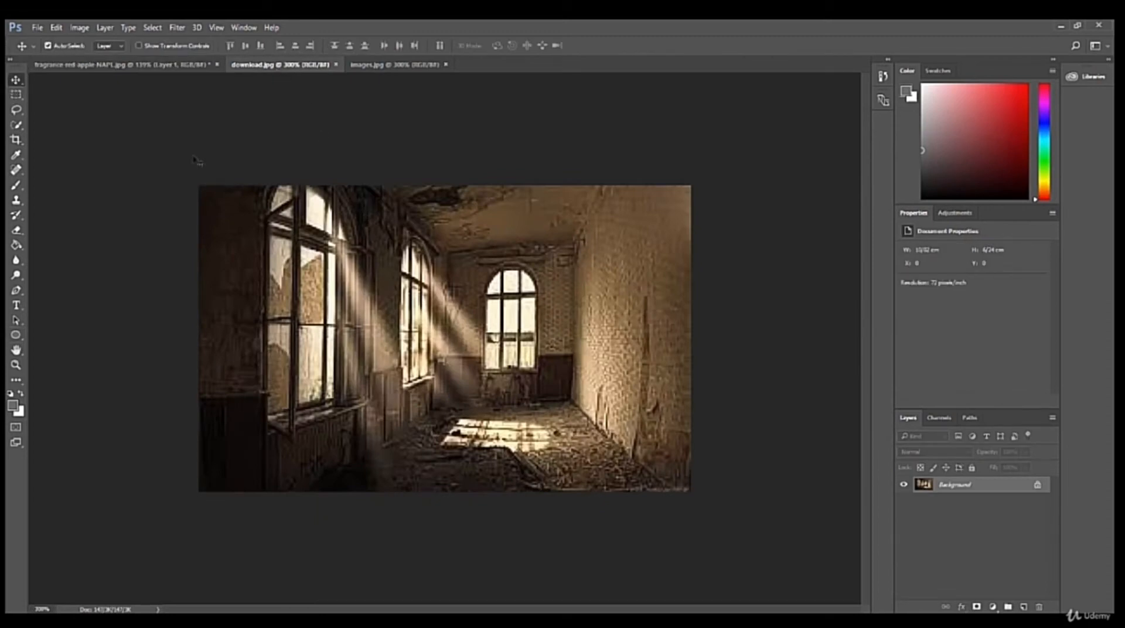
left_click_drag(340, 246, 428, 331)
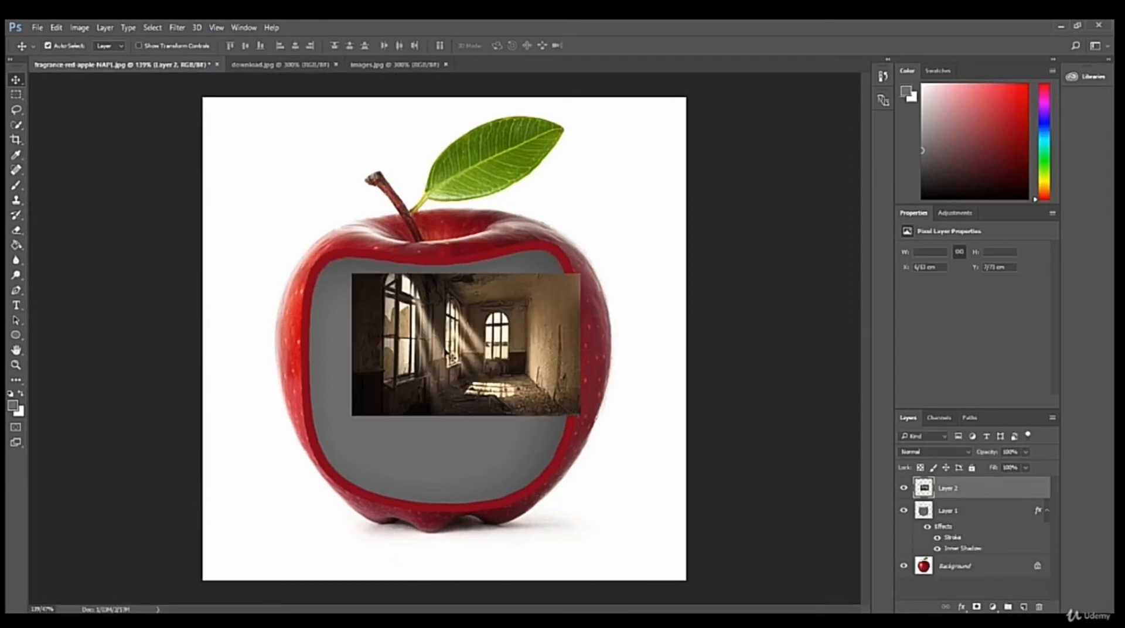
key("ctrl+t")
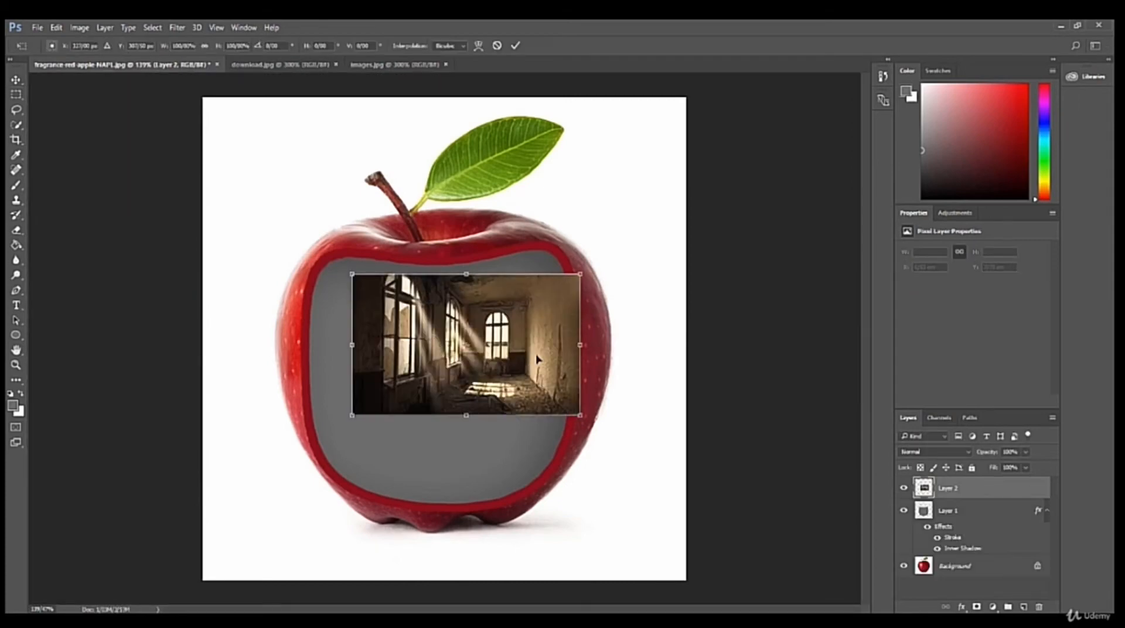
left_click_drag(580, 274, 492, 355)
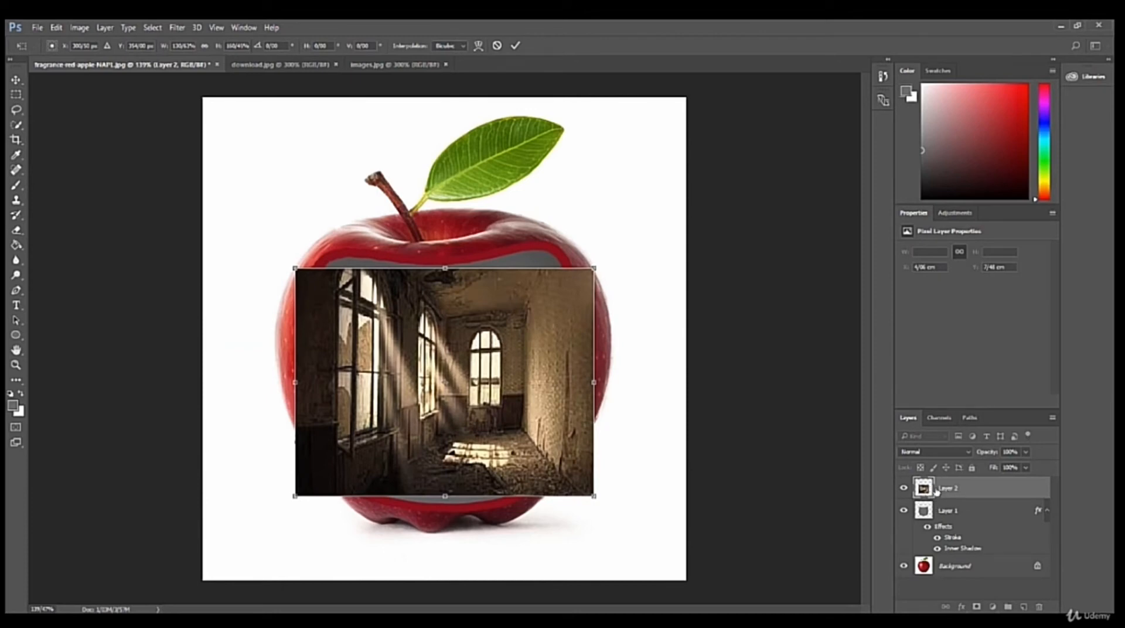
left_click(515, 45)
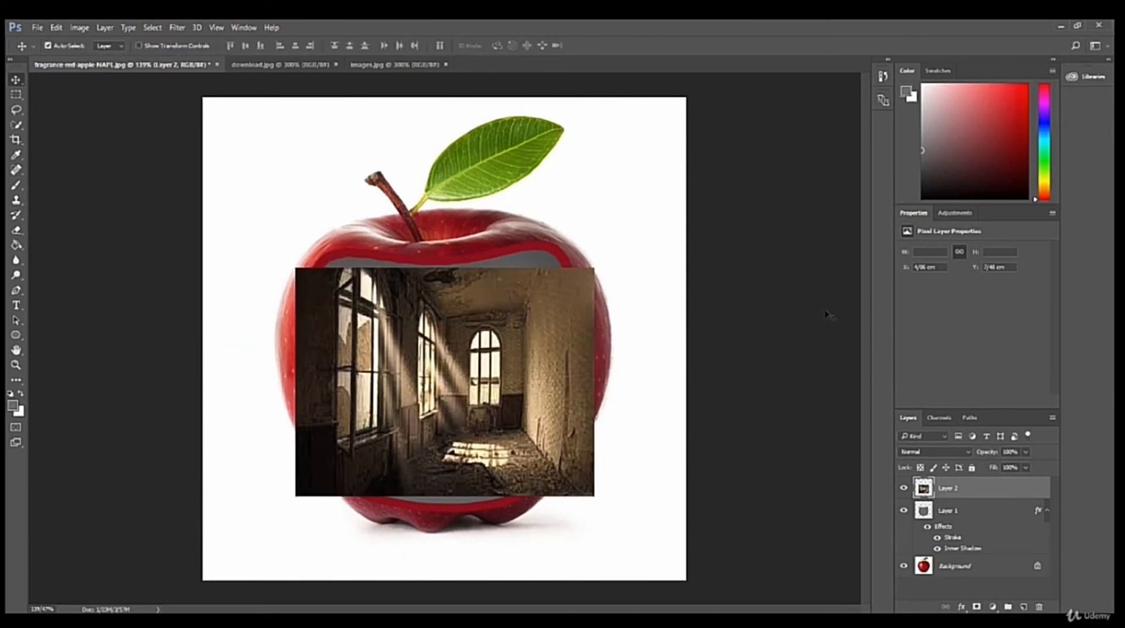
Clip the room picture to the grey shape and enlarge it to about 117% wide and 119% high so it fills the opening.
right_click(940, 492)
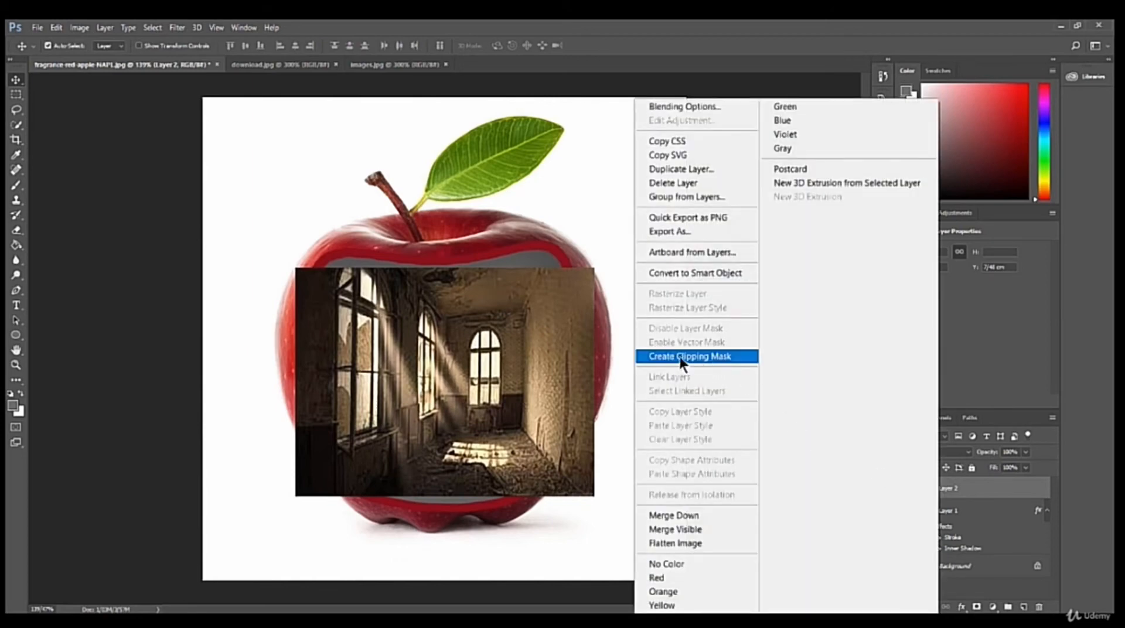
left_click(694, 356)
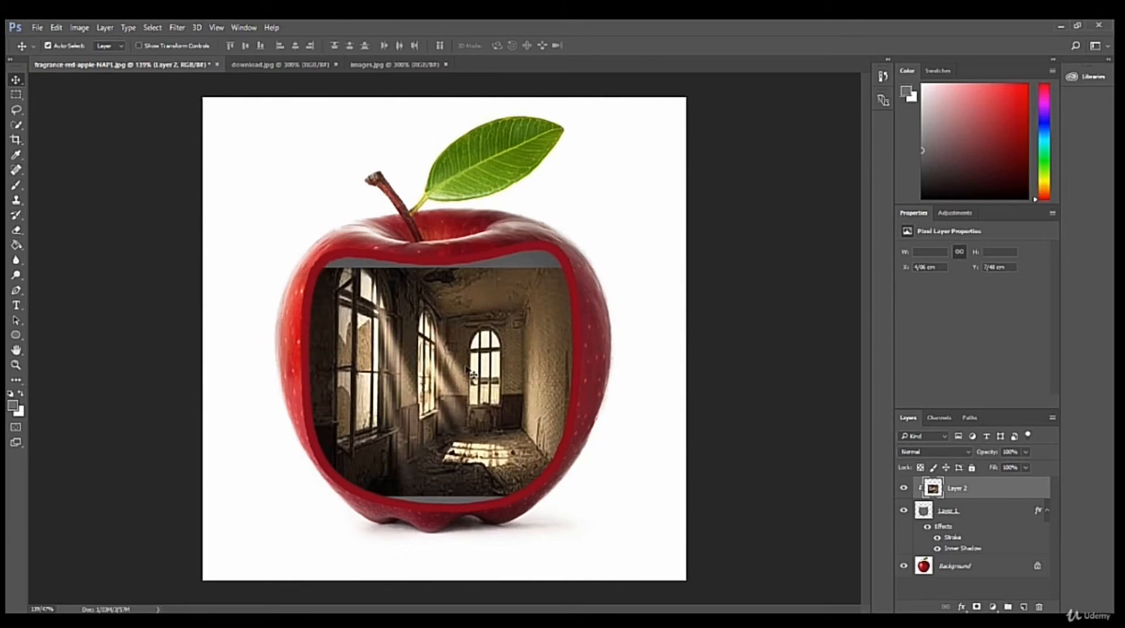
key("ctrl+t")
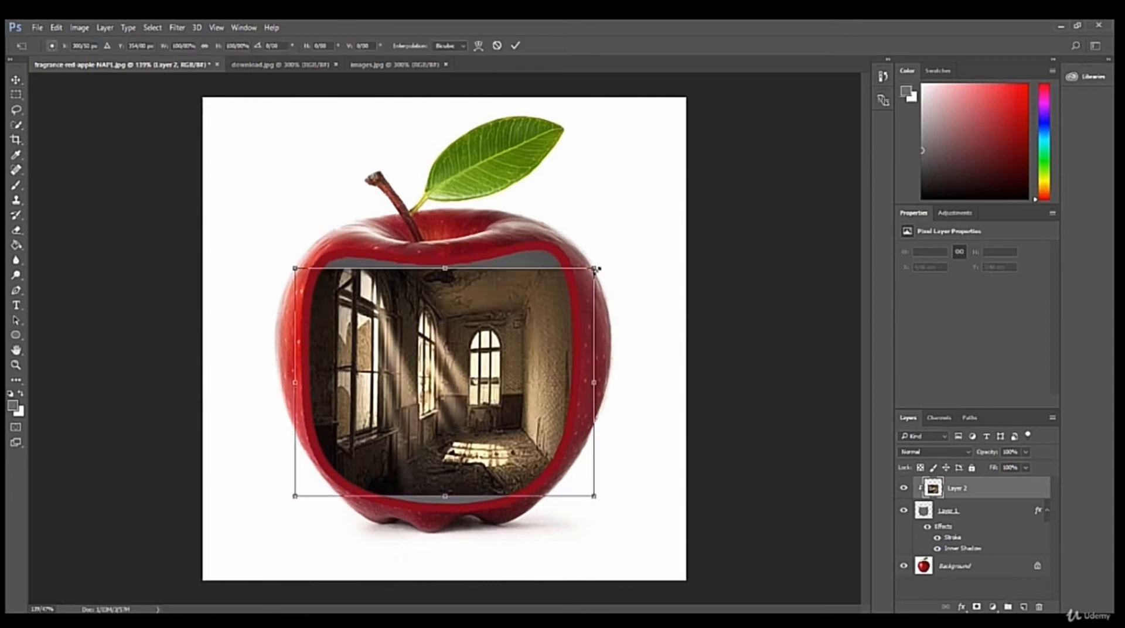
left_click_drag(595, 269, 659, 221)
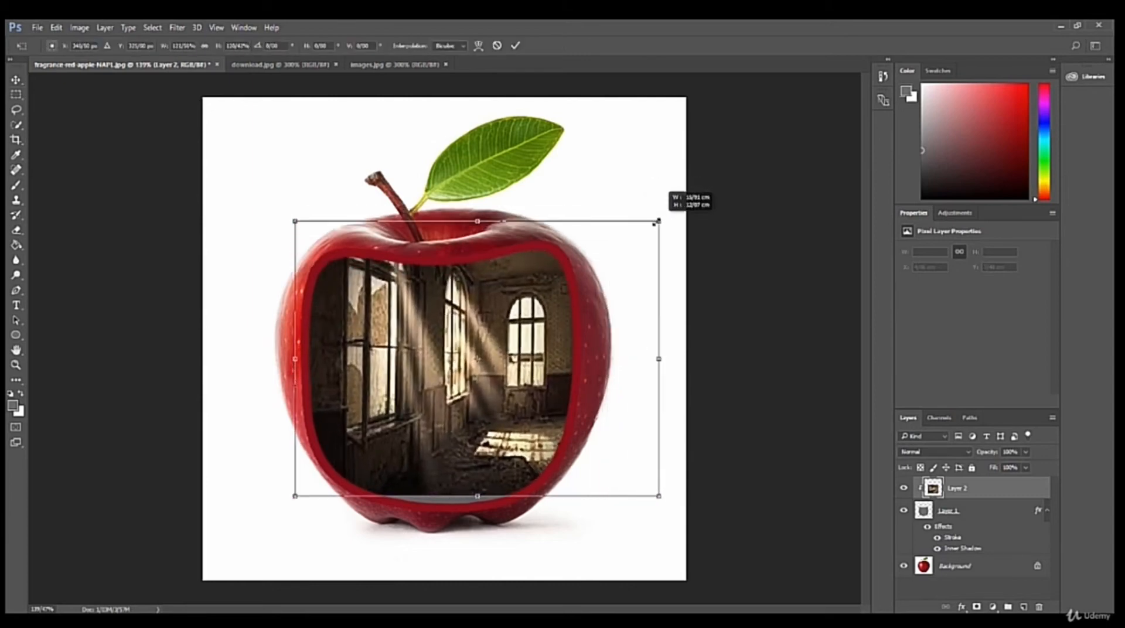
left_click_drag(453, 325, 424, 337)
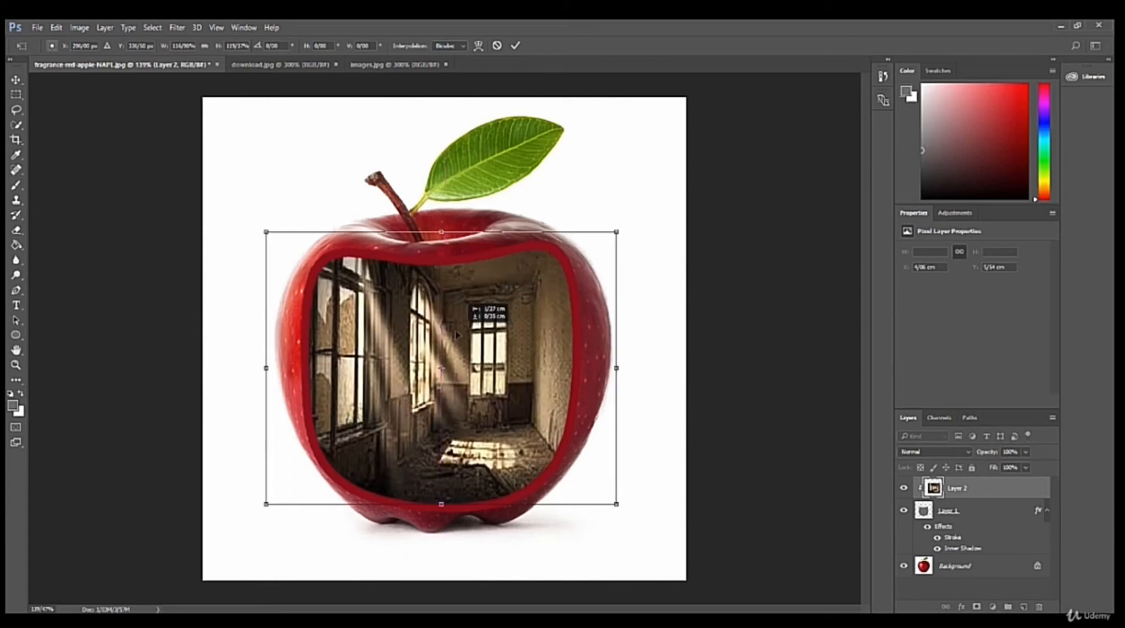
Flip the room picture horizontally, shift it slightly right within the apple's opening, and apply the transform.
right_click(423, 334)
left_click(465, 521)
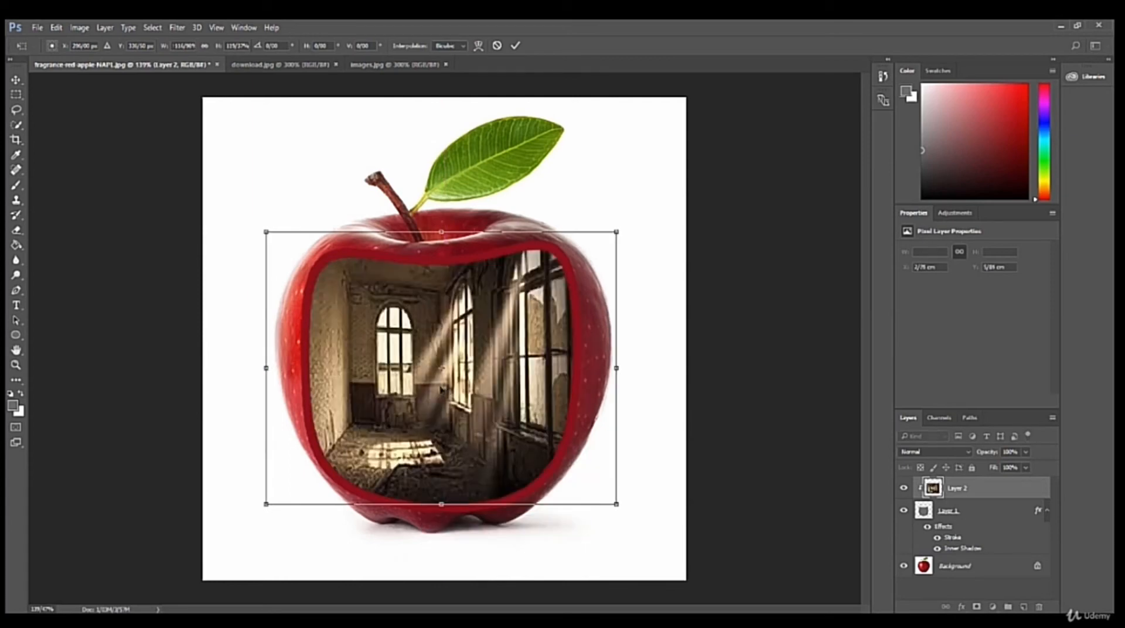
left_click_drag(450, 395, 477, 396)
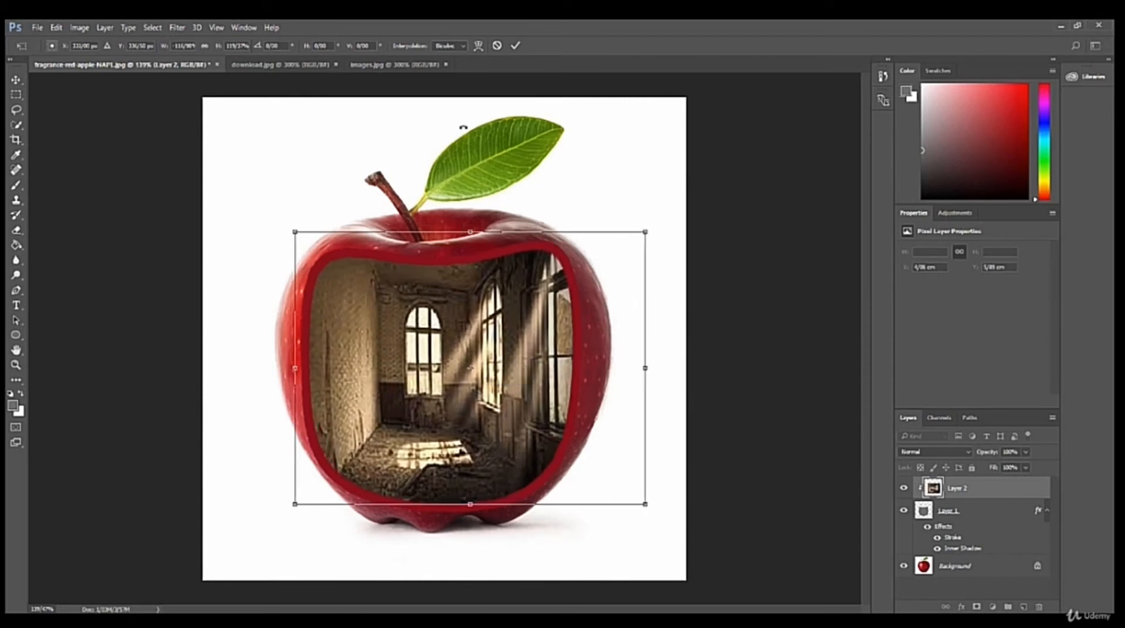
left_click(515, 45)
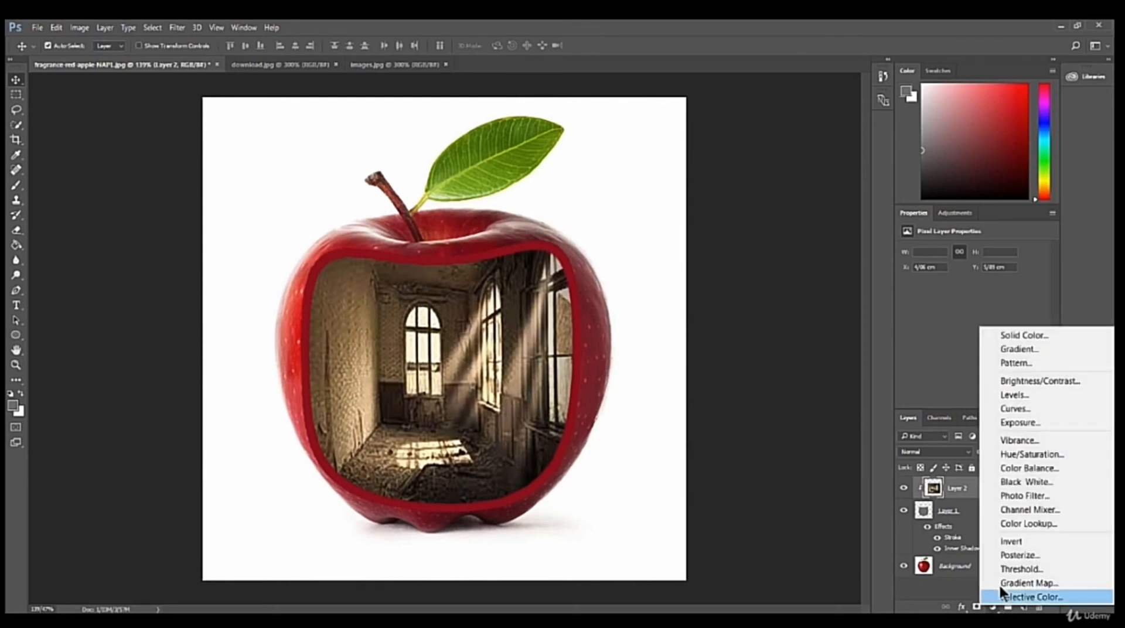
Add a Color Lookup adjustment with the Crisp_Winter.look 3D LUT and clip it to the room picture's layer.
left_click(1017, 523)
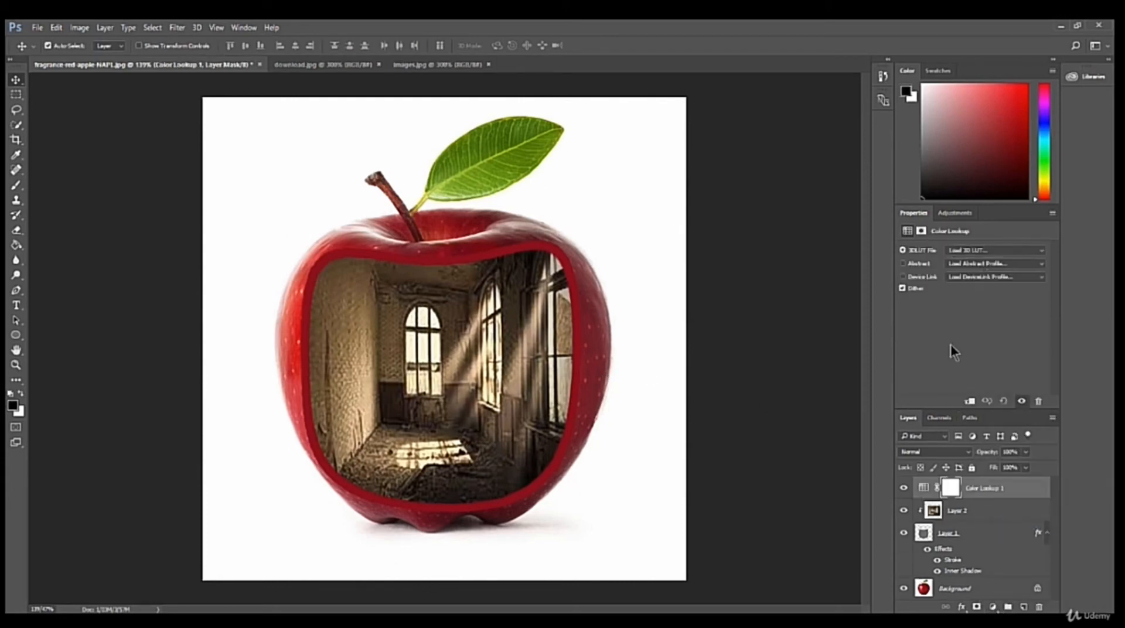
left_click(990, 250)
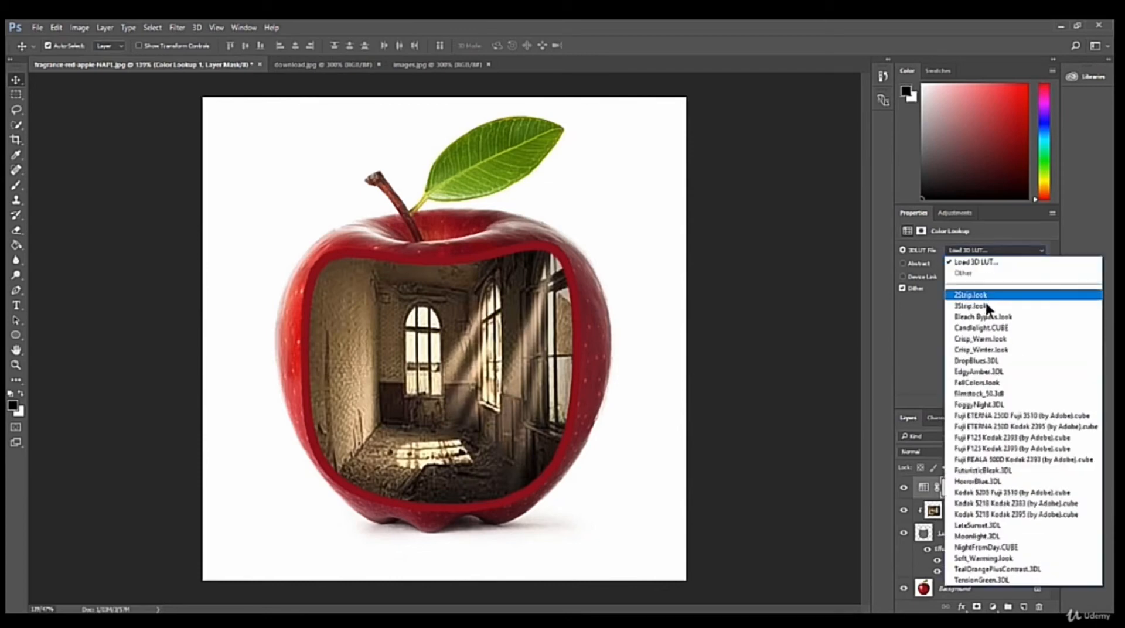
left_click(978, 350)
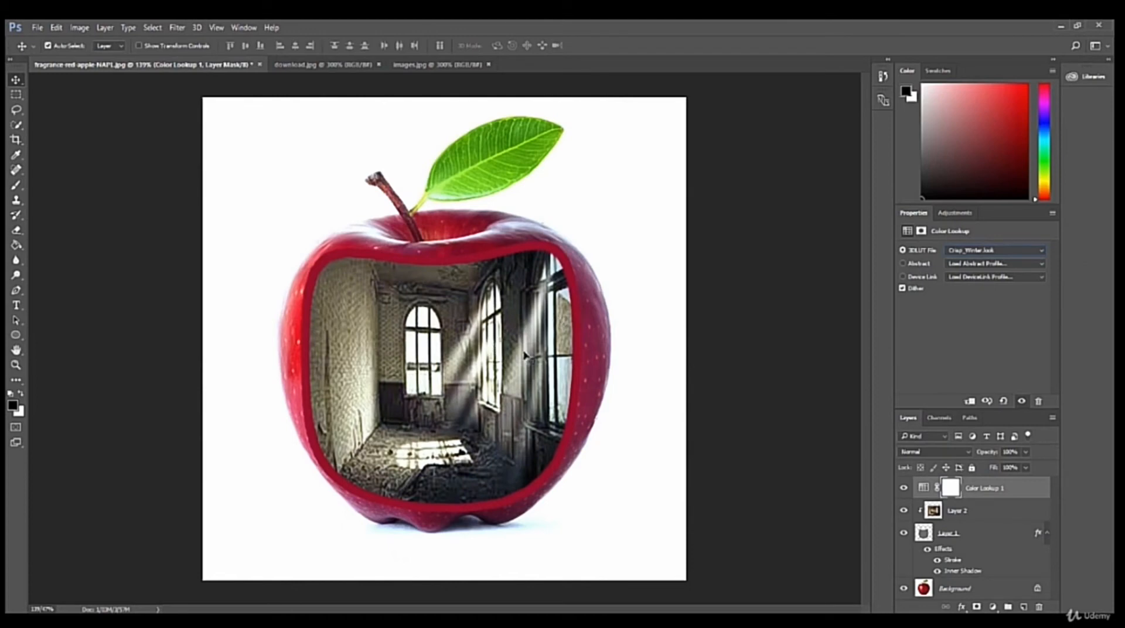
left_click(969, 402)
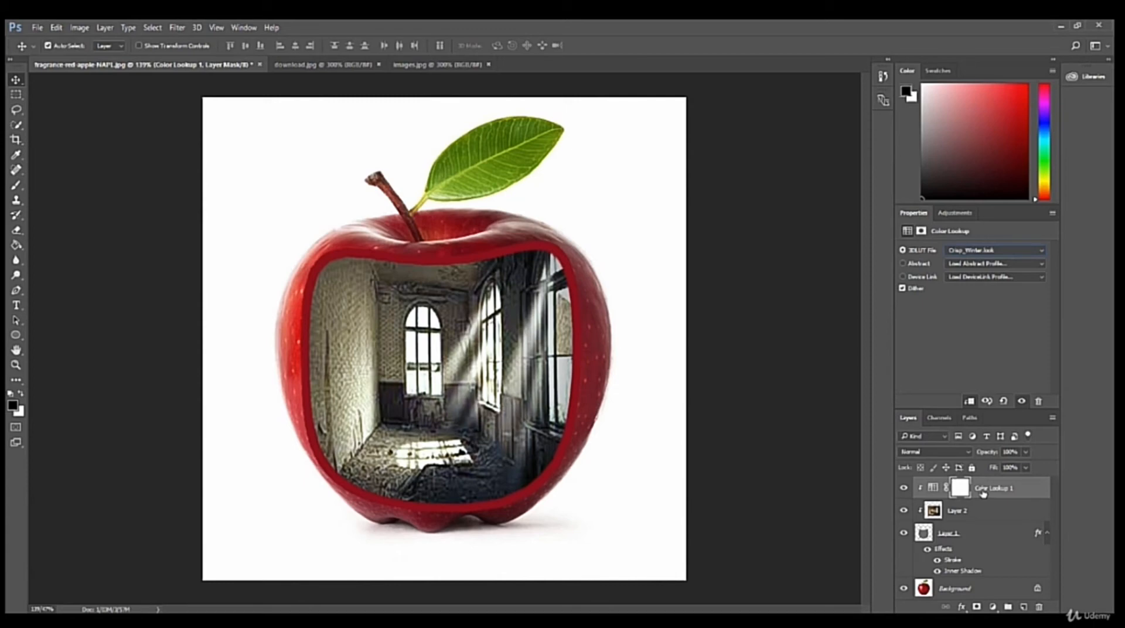
Duplicate the Color Lookup adjustment layer and set the copy's opacity to 54%.
key("ctrl+j")
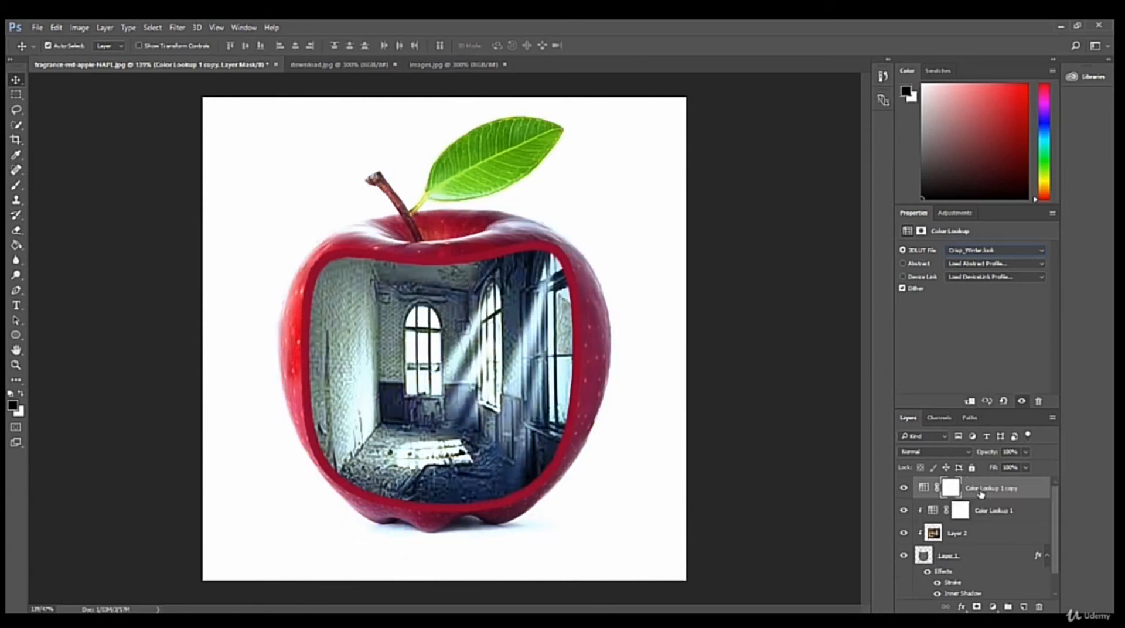
left_click(1026, 452)
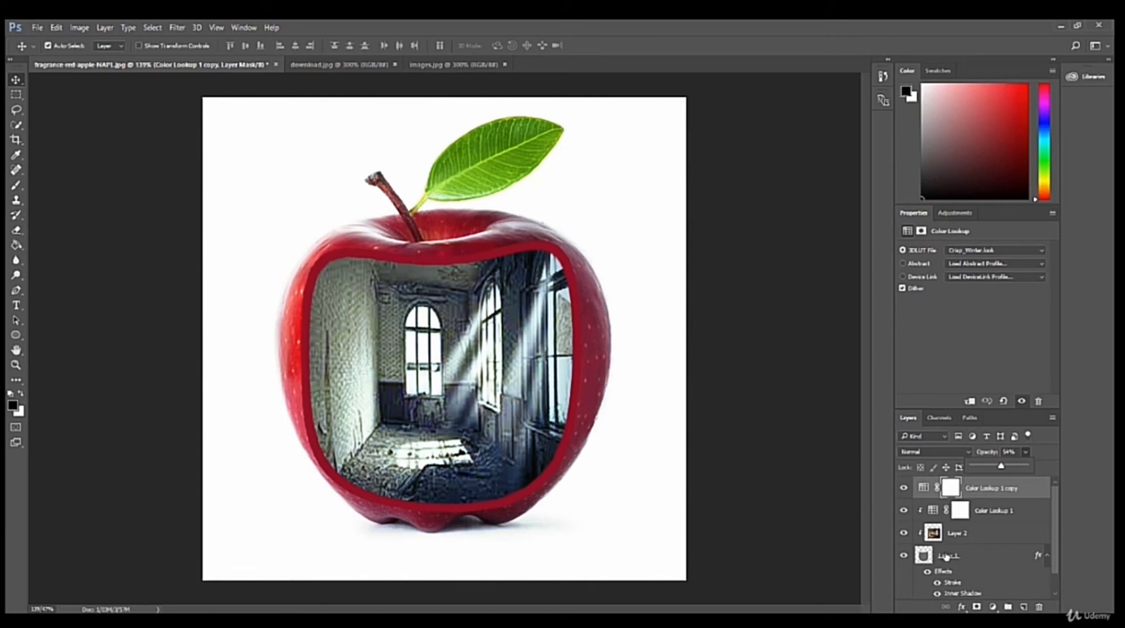
left_click(960, 561)
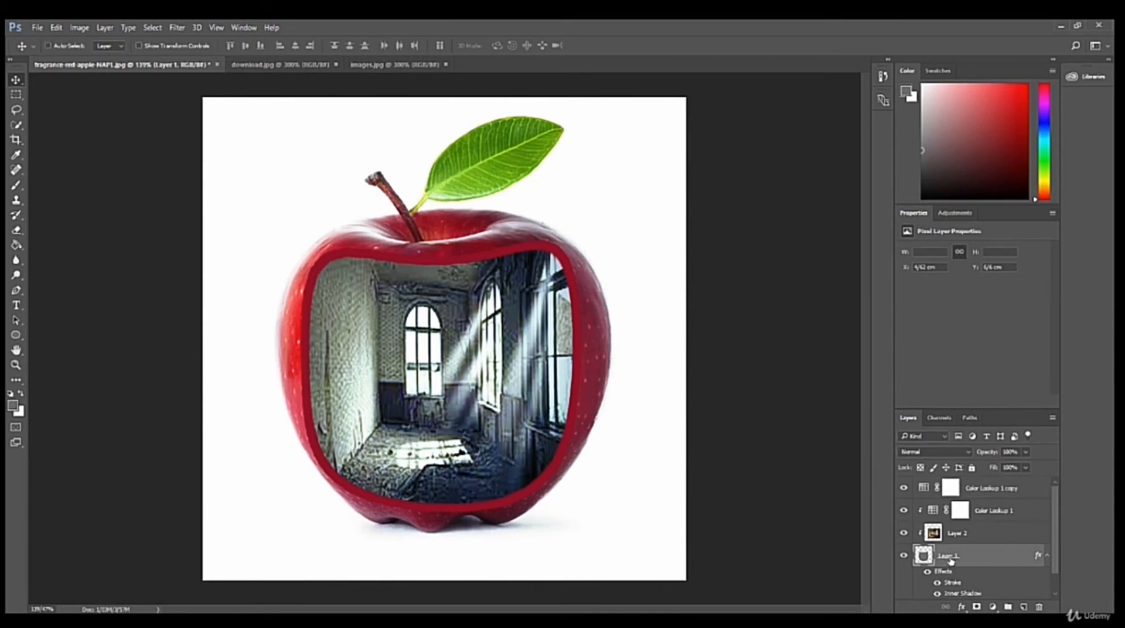
Load the grey shape's outline as a selection and copy that area of the Background apple to a new layer.
left_click(927, 559, "ctrl")
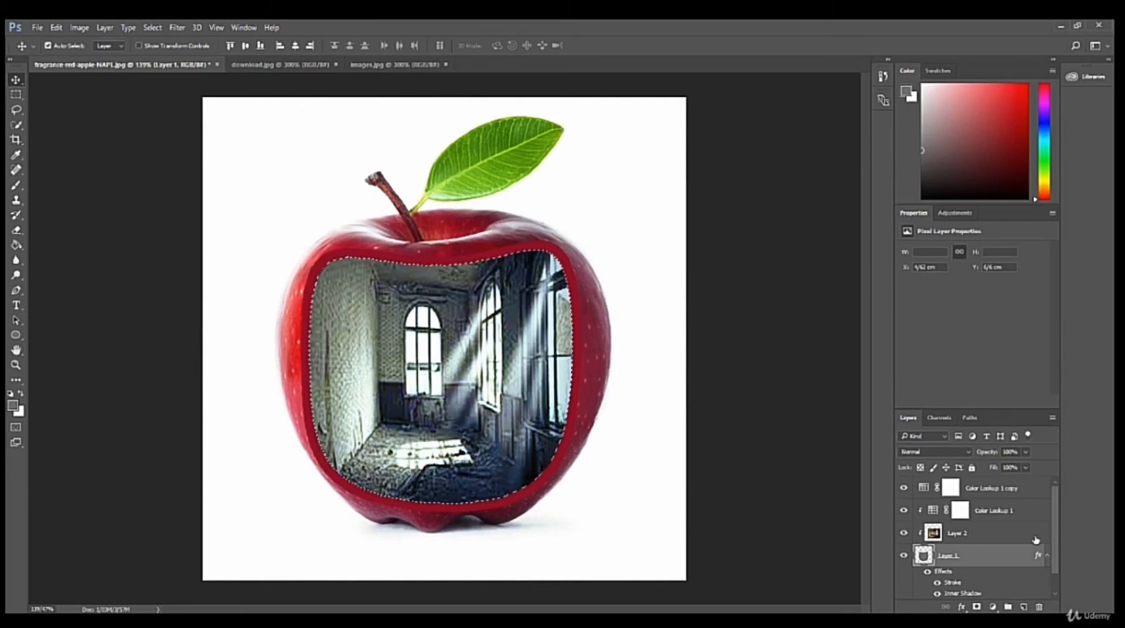
scroll(1056, 563, "down", 1)
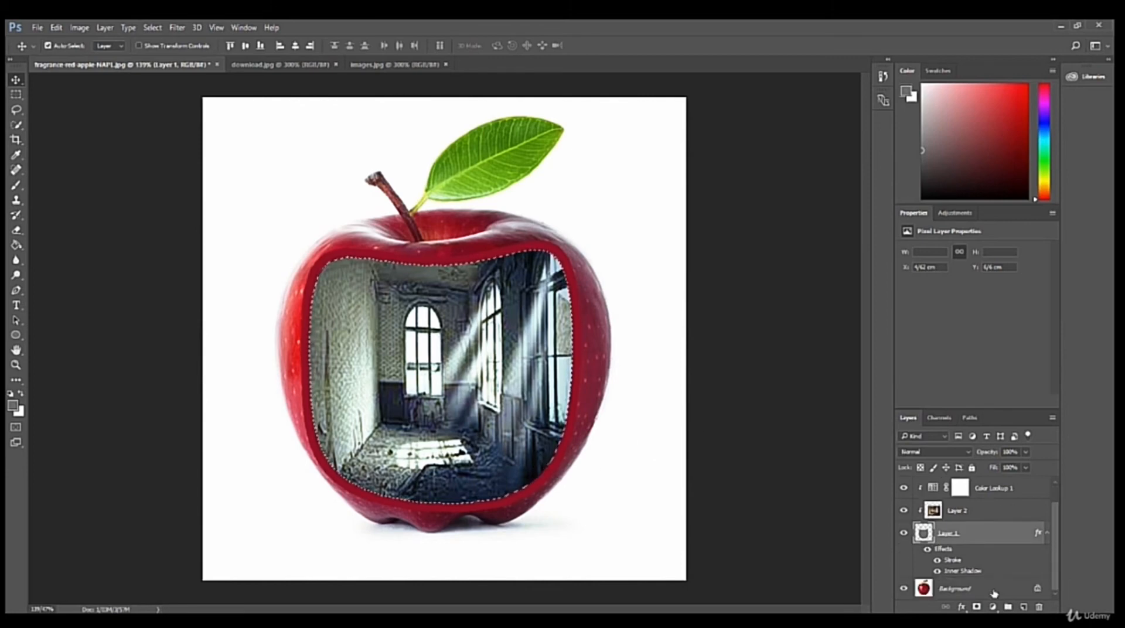
left_click(961, 589)
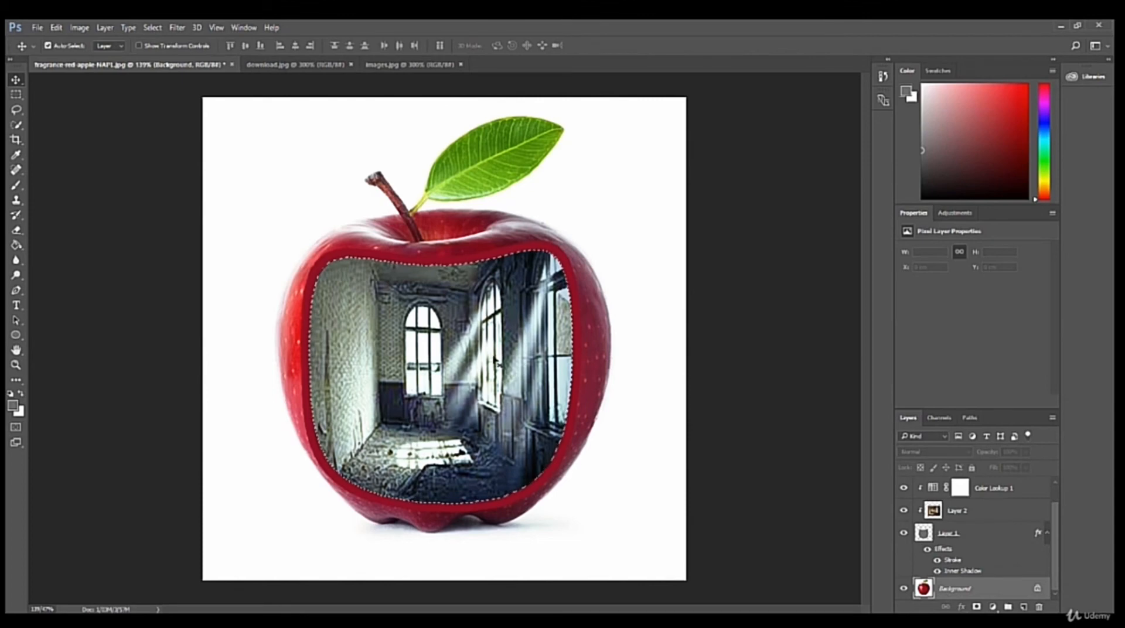
left_click(16, 94)
right_click(427, 363)
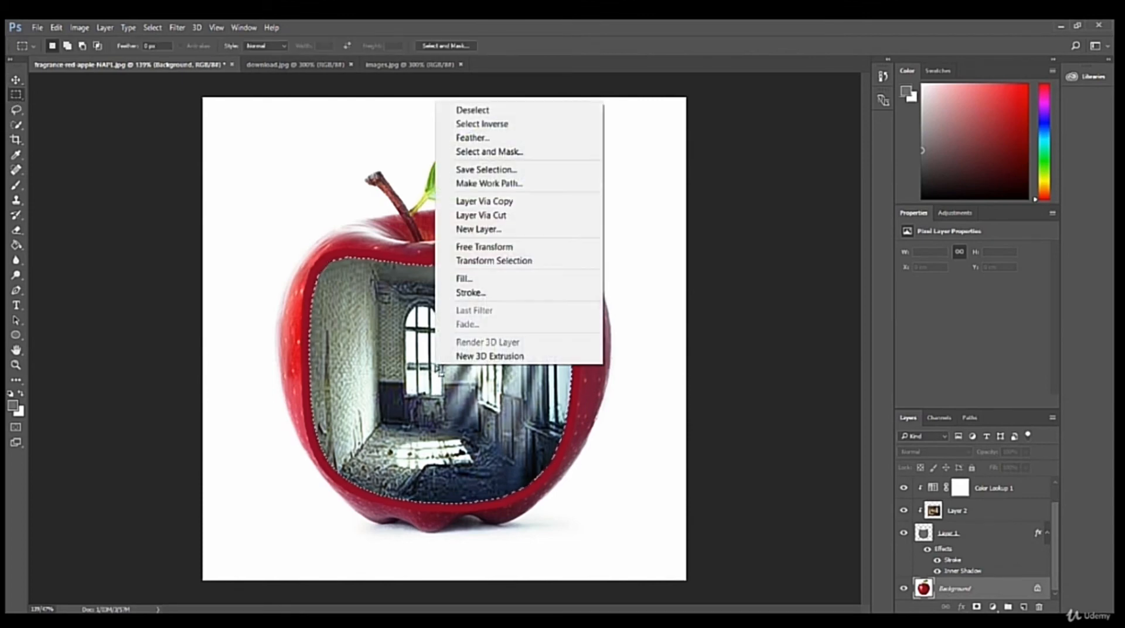
left_click(494, 202)
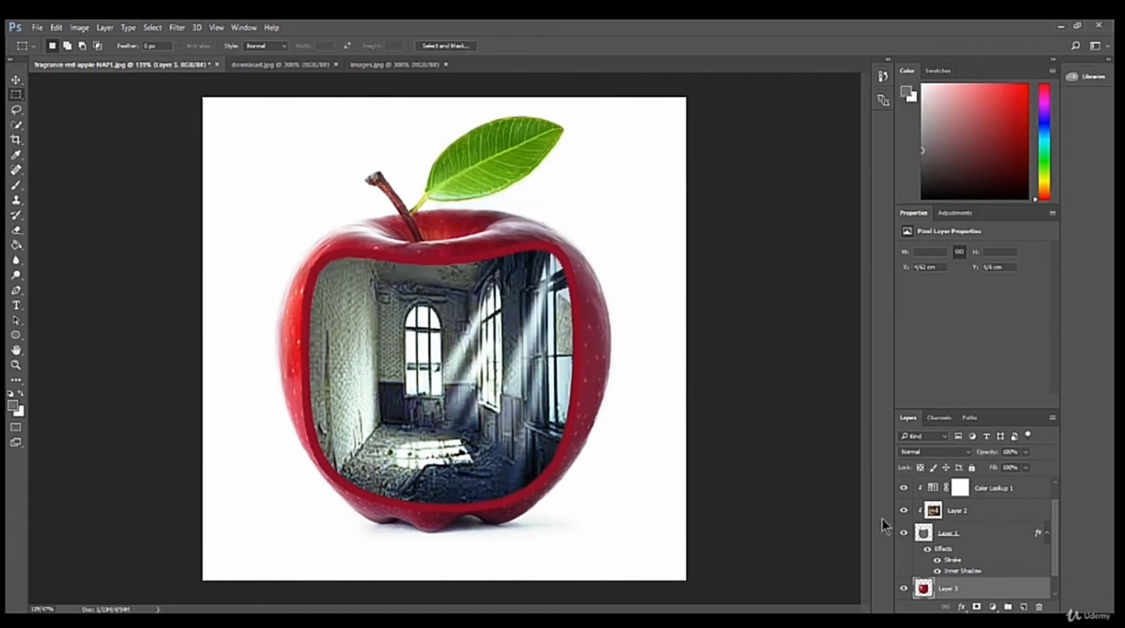
Bring the copied apple piece to the top of the layer stack and move it up and right, partly uncovering the room.
left_click_drag(956, 594, 958, 476)
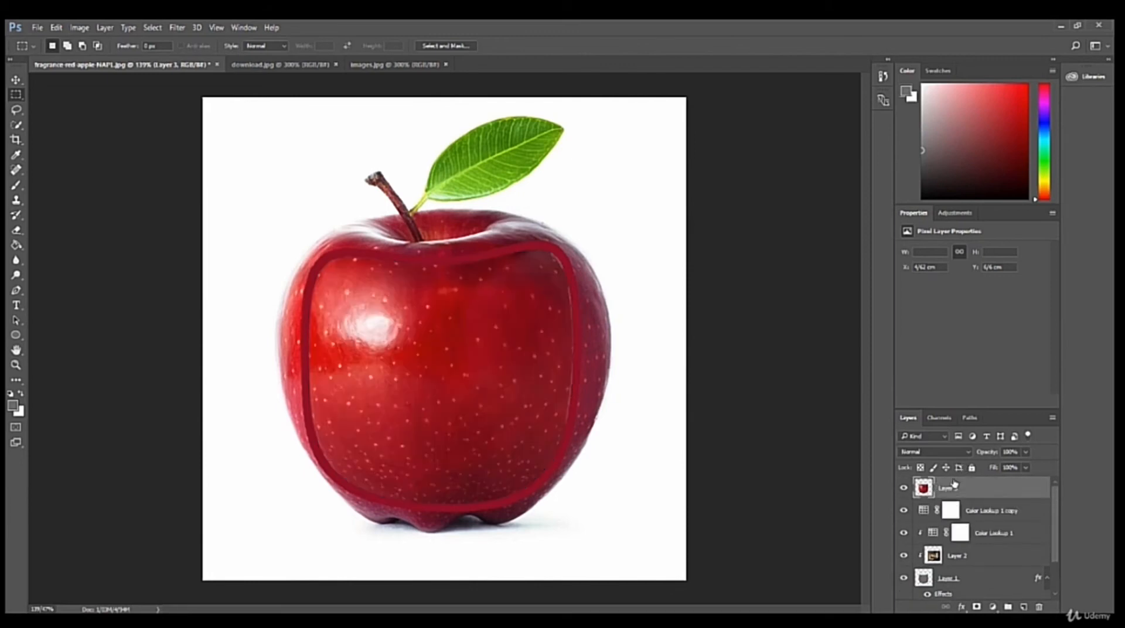
left_click(16, 79)
left_click_drag(496, 419, 597, 288)
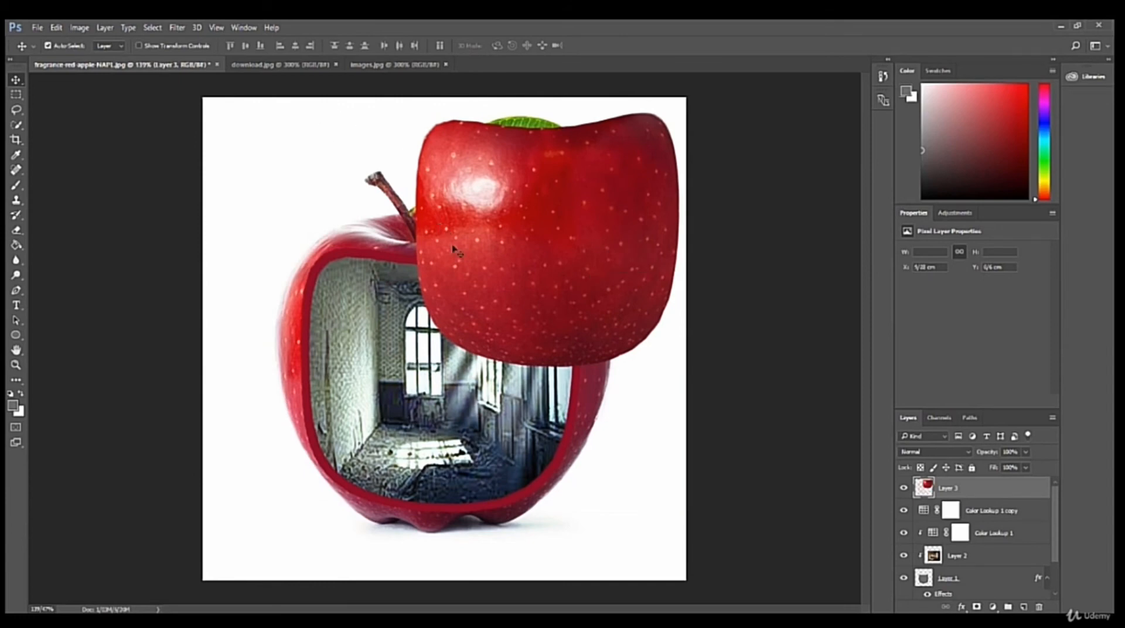
Rotate the apple piece about 15° clockwise and nudge it slightly left so it hangs over the opening's upper right.
key("ctrl+t")
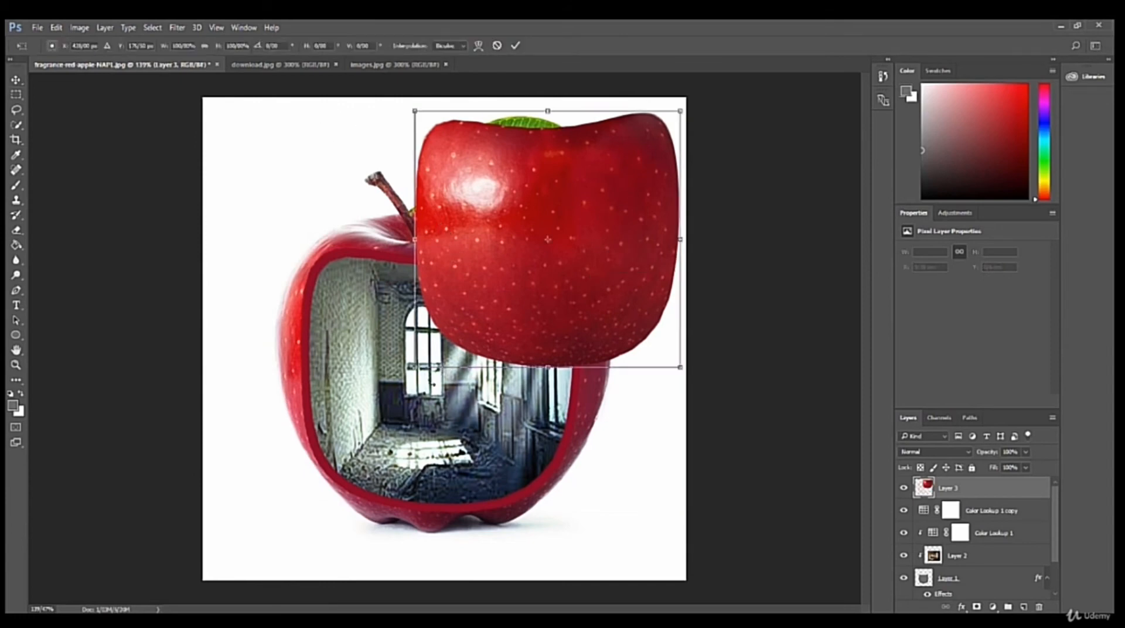
left_click_drag(400, 381, 370, 341)
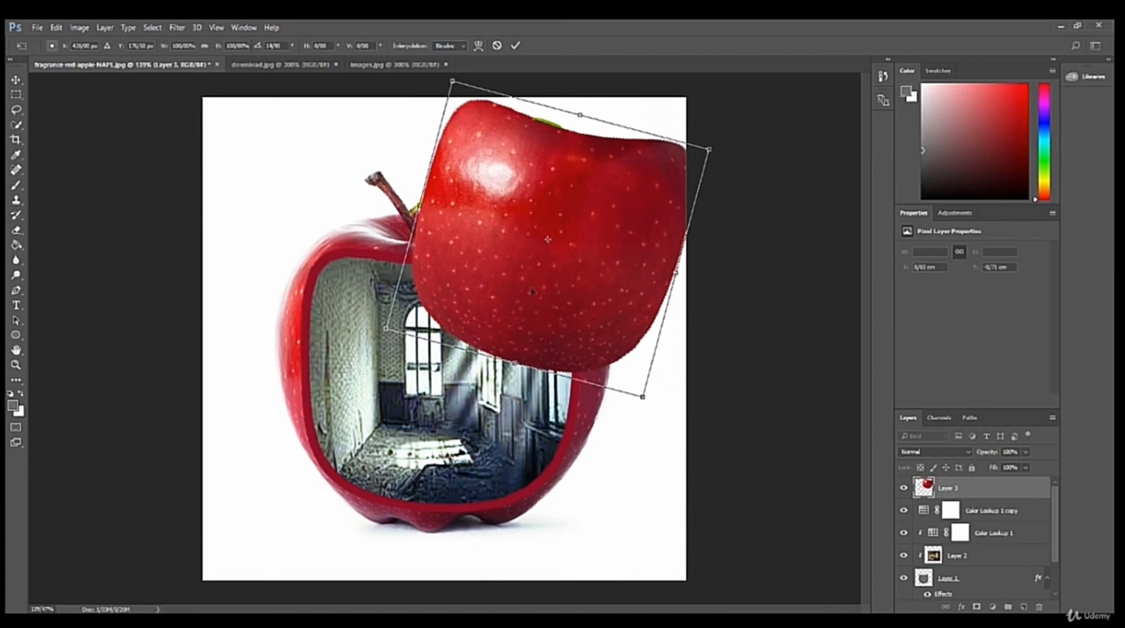
mouse_move(553, 264)
left_mouse_down()
mouse_move(536, 271)
mouse_move(543, 264)
left_mouse_up()
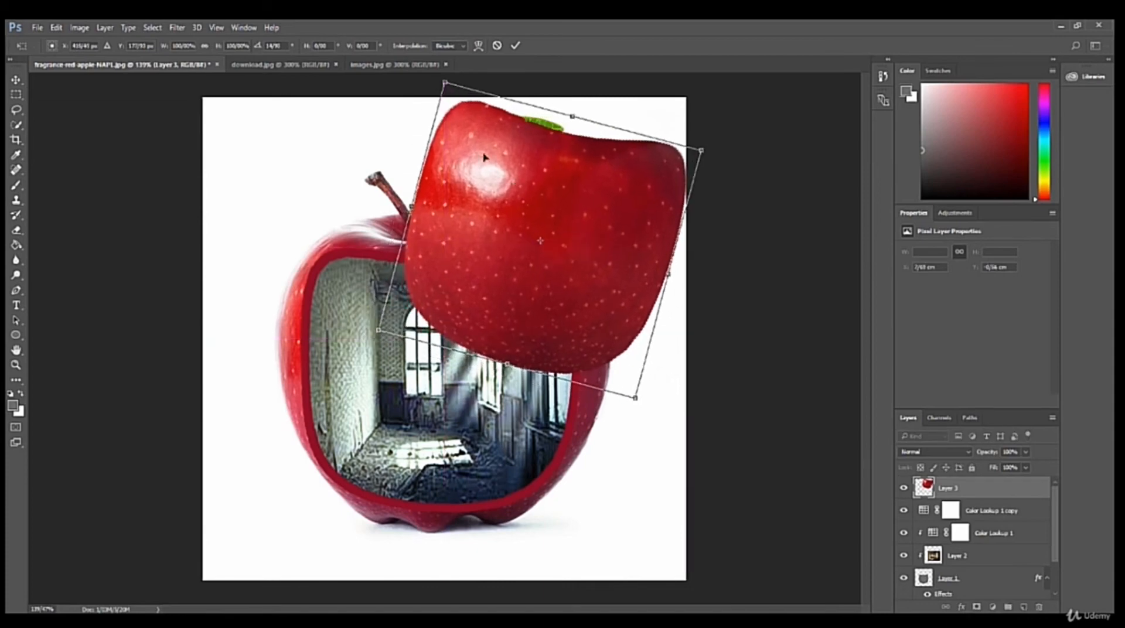
Warp the apple piece by pulling its two upper corners slightly inward, and apply the transform.
right_click(495, 187)
left_click(527, 281)
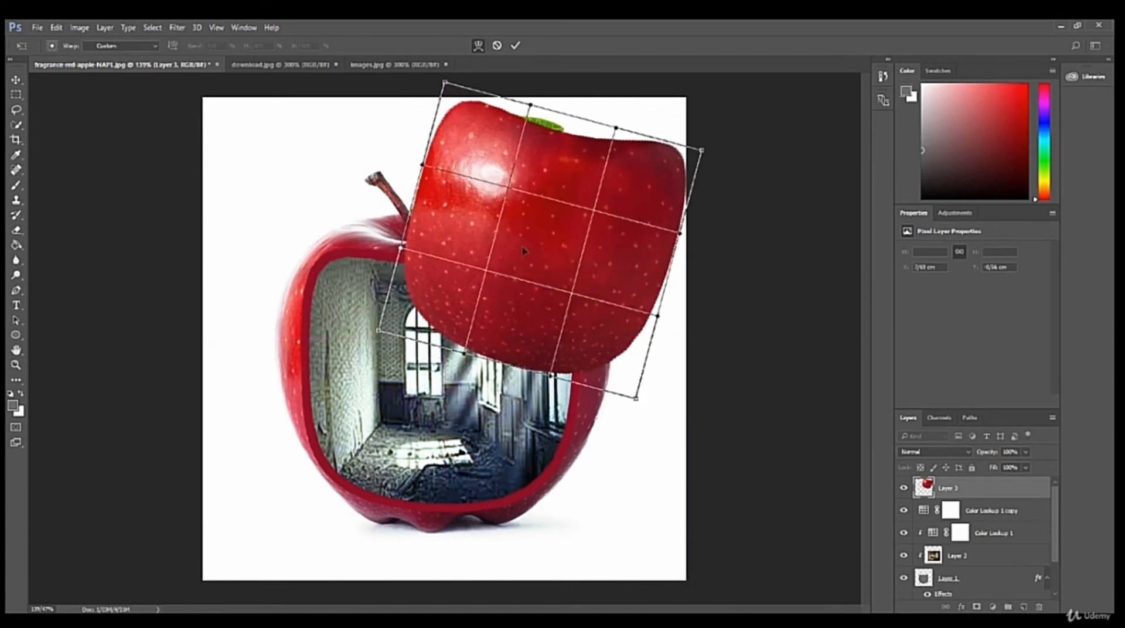
left_click_drag(447, 88, 453, 98)
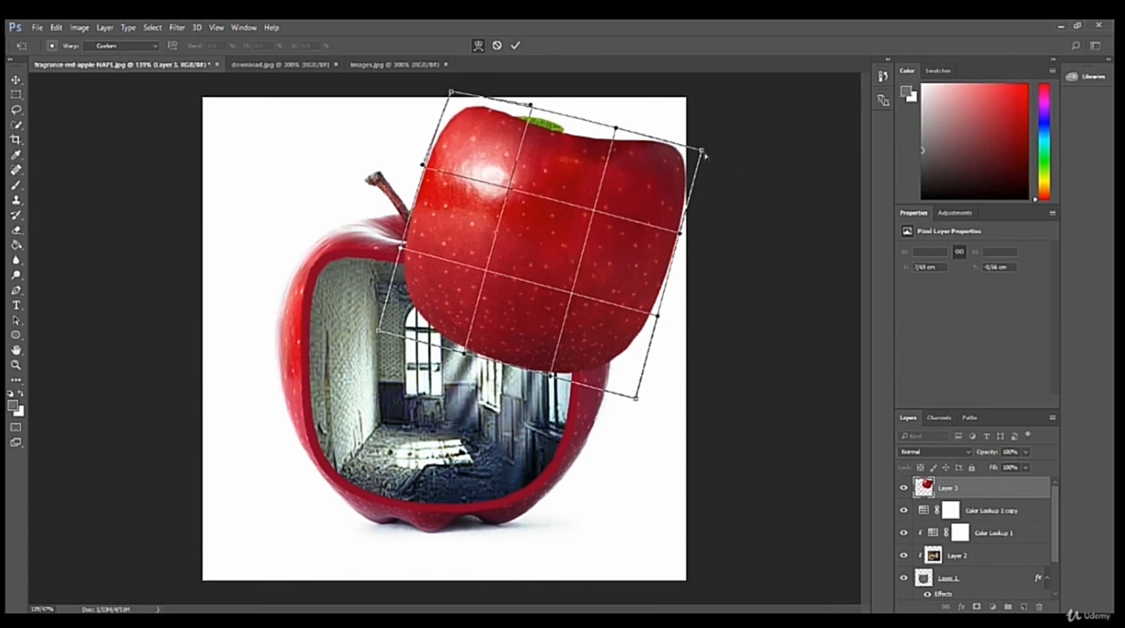
left_click_drag(703, 152, 691, 158)
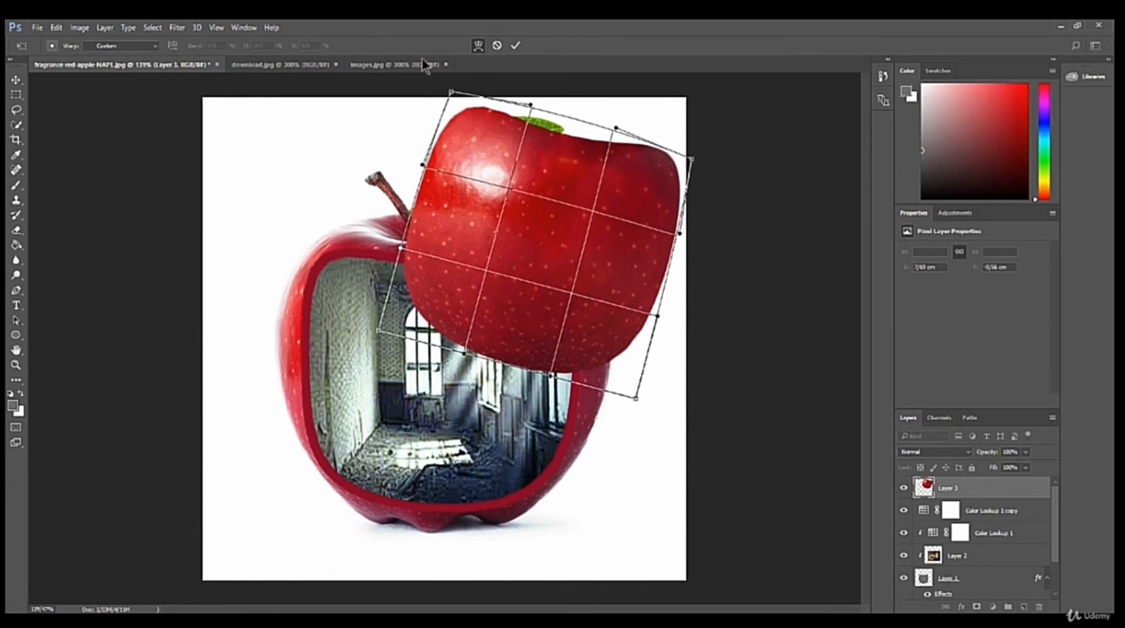
left_click(515, 47)
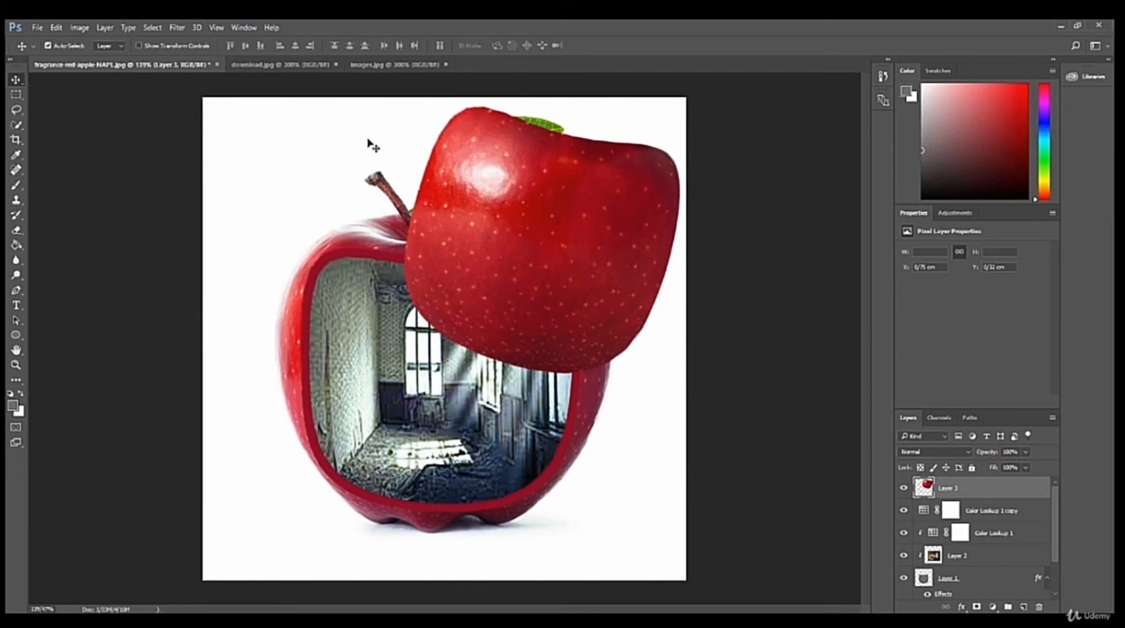
In images.jpg, select the embracing couple with the Quick Selection tool, sweeping from the woman's hair to the man's head.
left_click(357, 67)
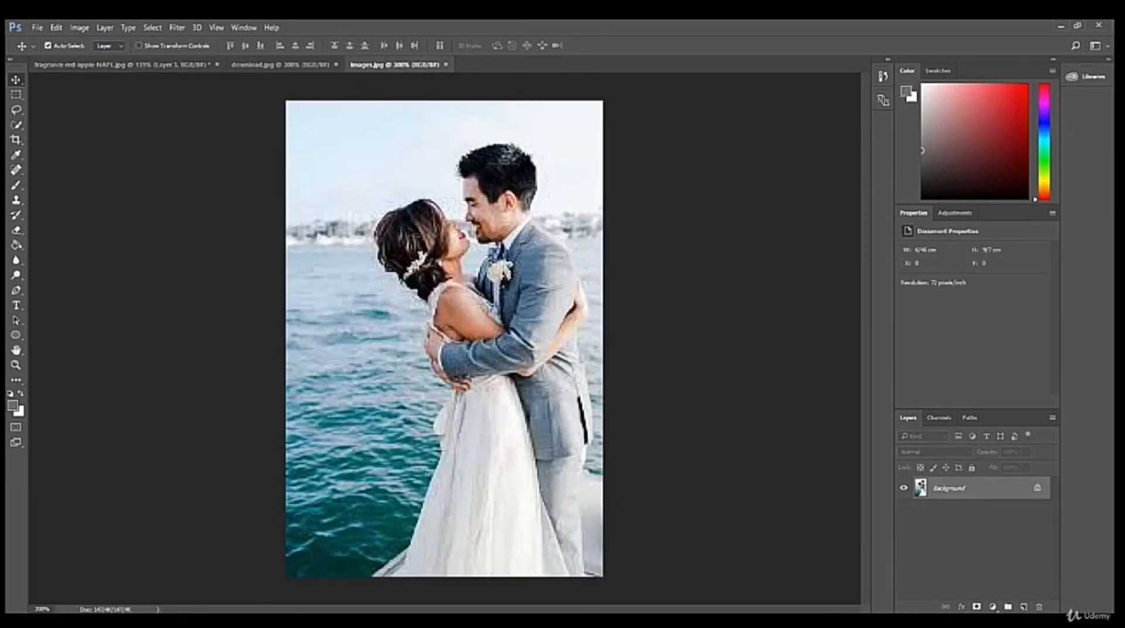
left_click(17, 126)
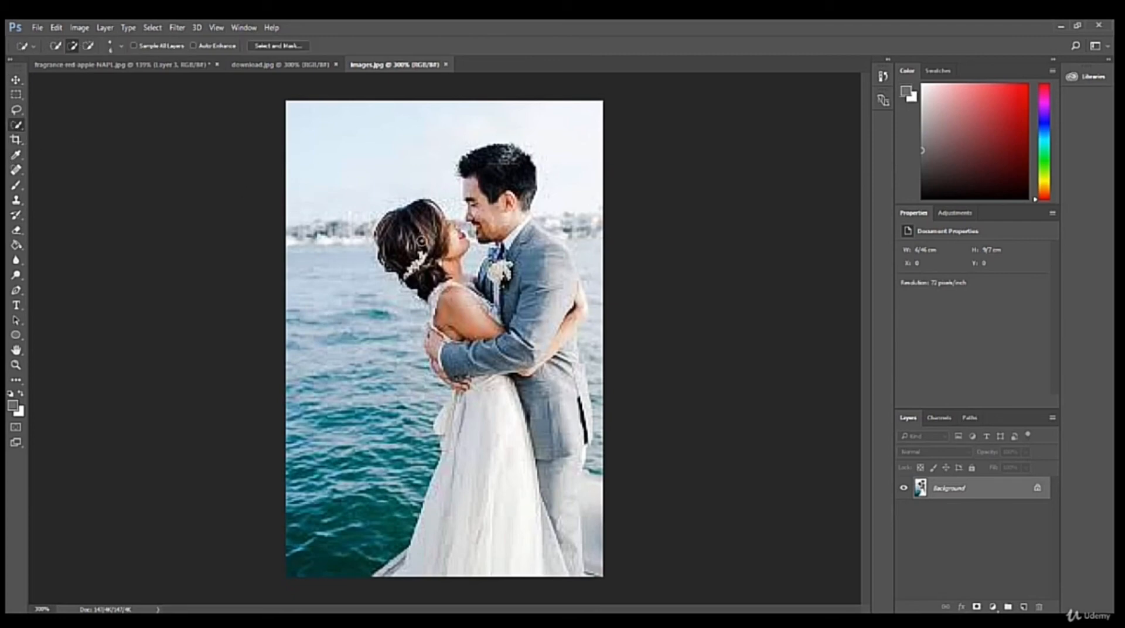
mouse_move(421, 241)
left_mouse_down()
mouse_move(493, 449)
mouse_move(553, 468)
mouse_move(530, 270)
mouse_move(501, 216)
mouse_move(527, 175)
left_mouse_up()
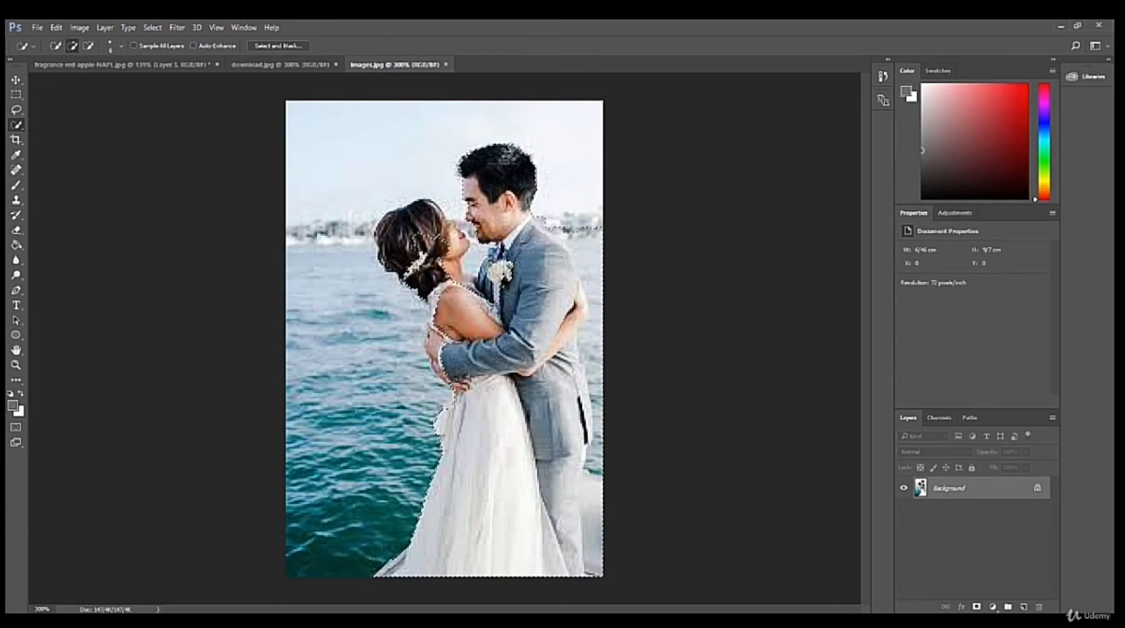
Refine the couple's selection by removing the background along the man's back and legs and between the two faces, keeping his arm selected.
left_click(566, 231, "alt")
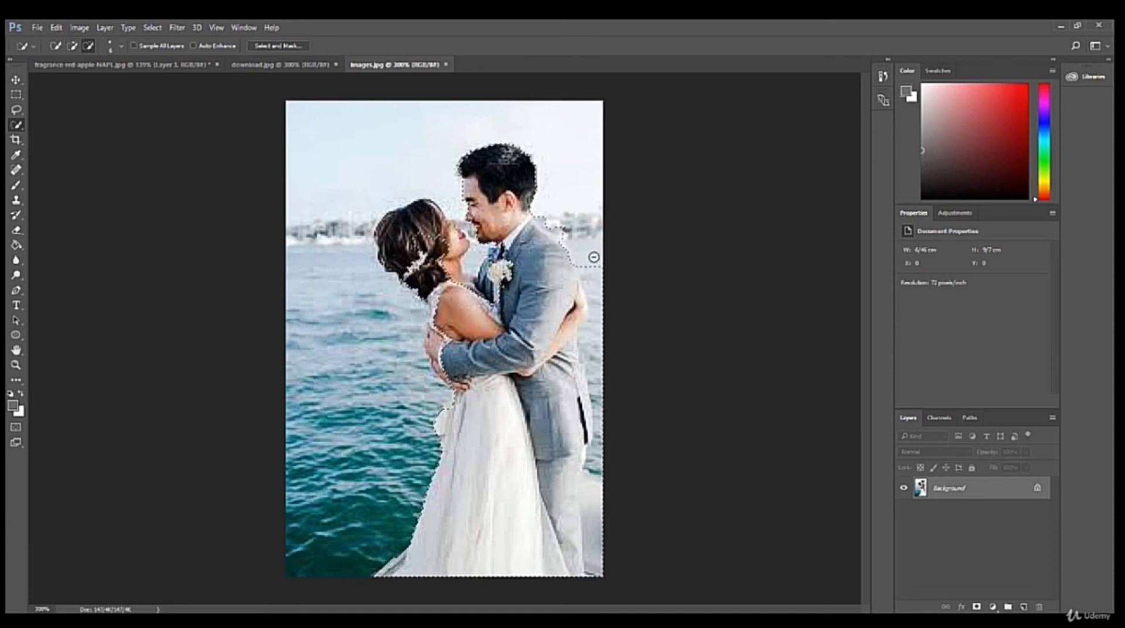
mouse_move(594, 258)
left_mouse_down()
mouse_move(598, 404)
mouse_move(580, 382)
left_mouse_up()
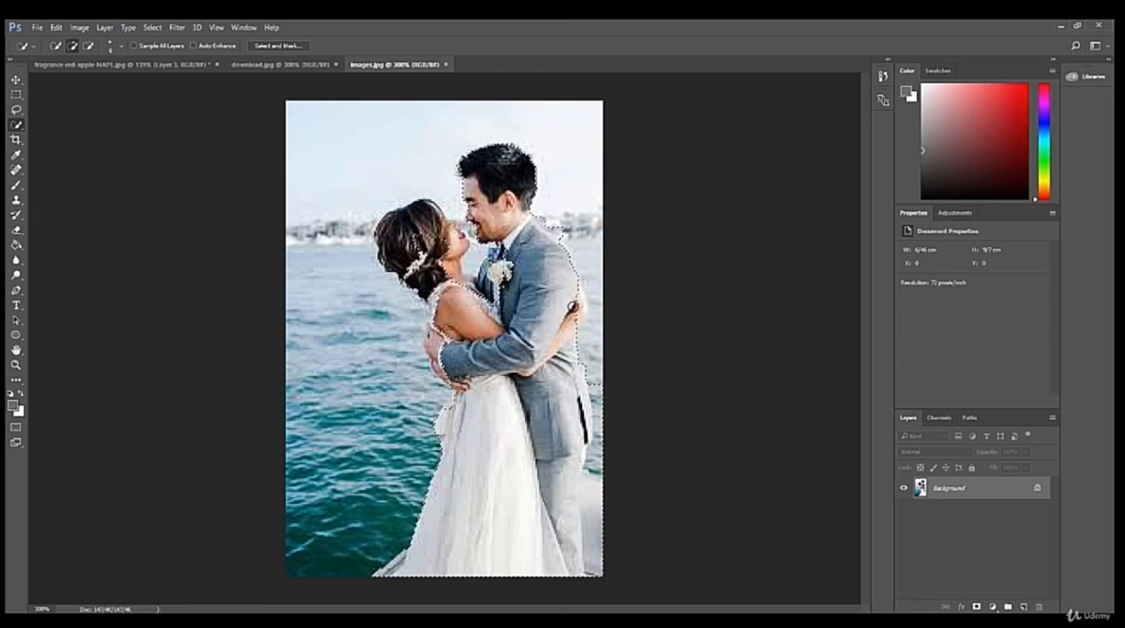
left_click(599, 387, "alt")
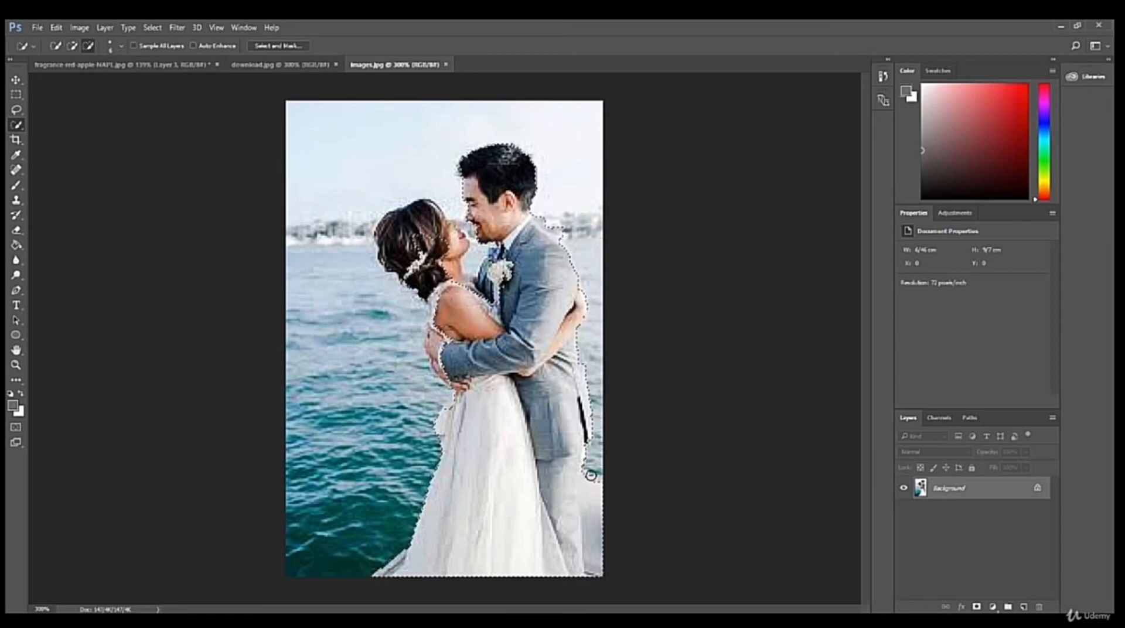
left_click_drag(590, 476, 592, 537)
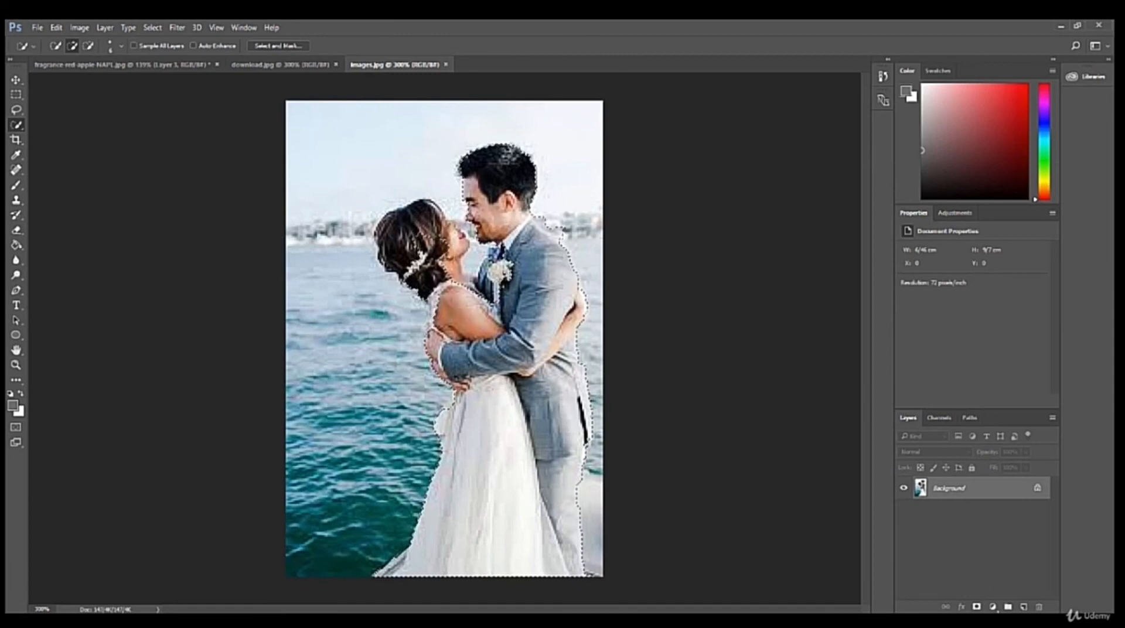
key("alt")
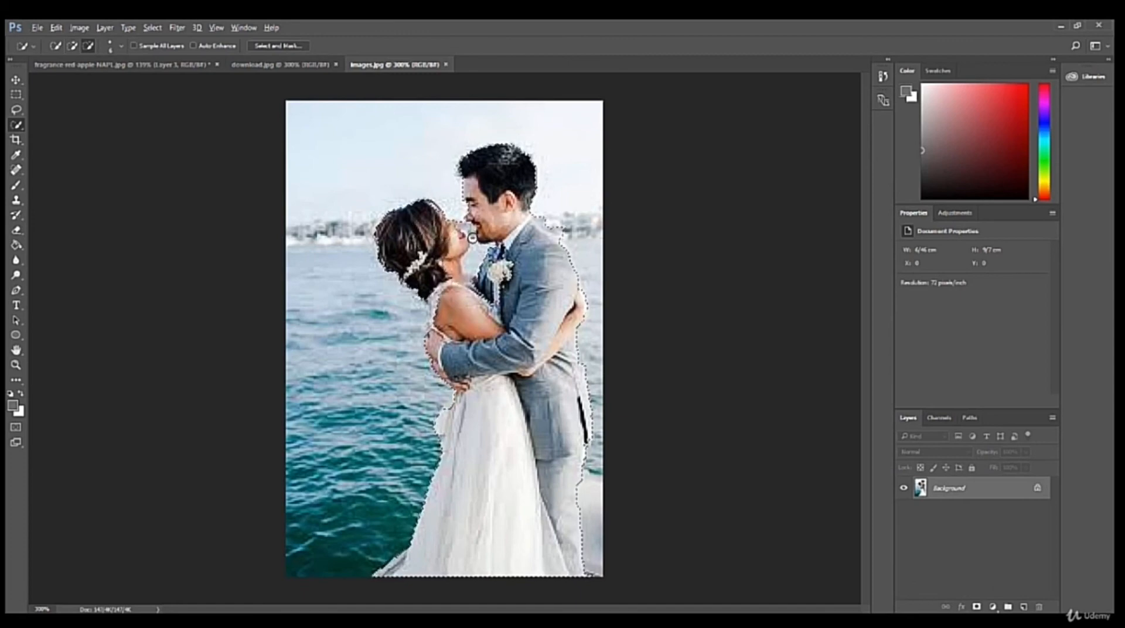
left_click_drag(470, 231, 477, 255)
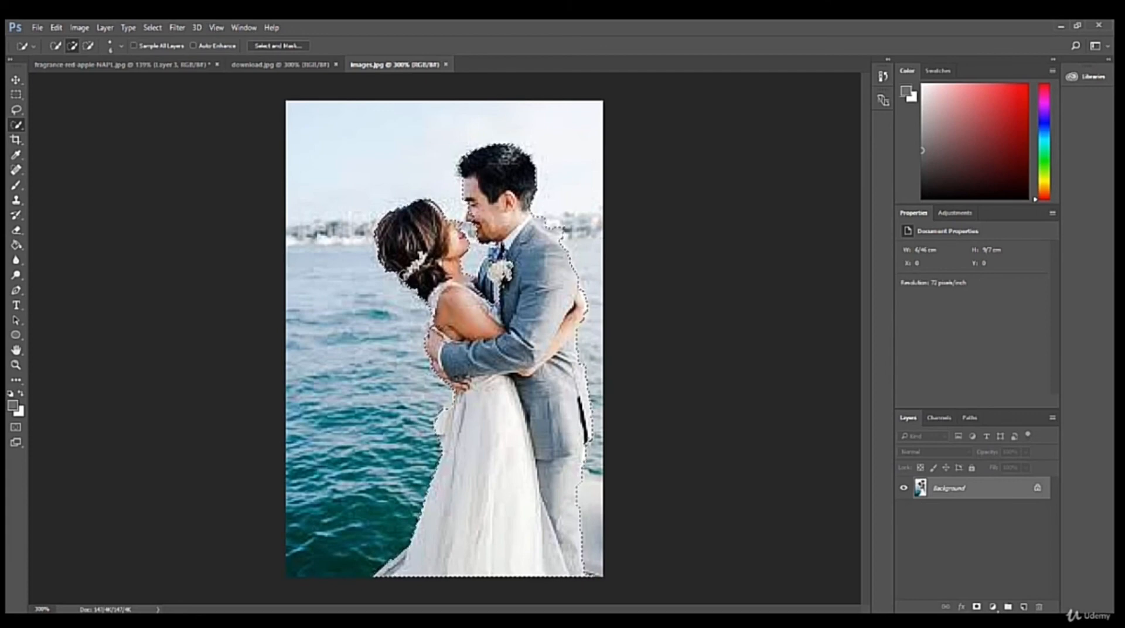
Copy the selected couple into the apple document, scale it to about 83% width and 79% height, and stand it on the opening's lower edge.
left_click(16, 79)
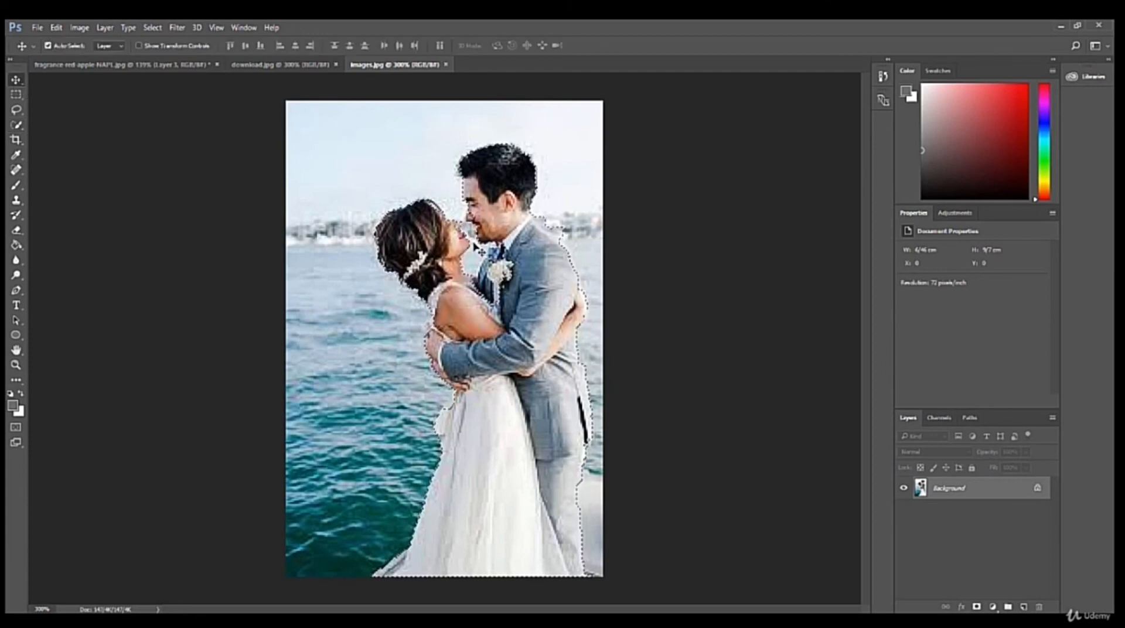
left_click_drag(476, 247, 414, 428)
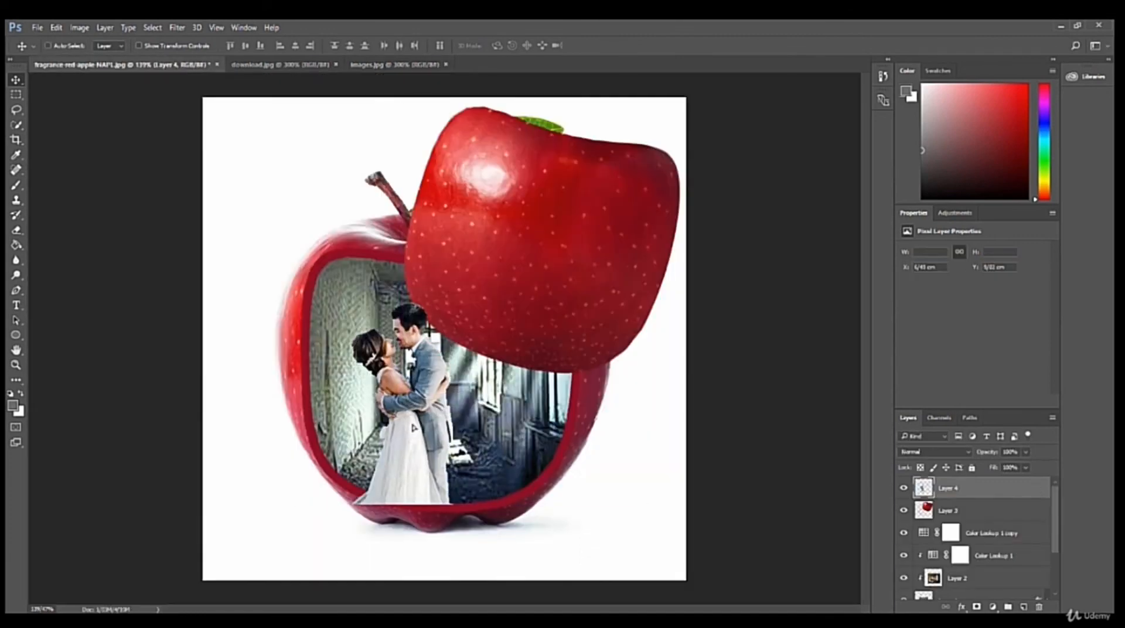
key("ctrl+t")
mouse_move(347, 508)
left_mouse_down()
mouse_move(317, 539)
mouse_move(360, 501)
mouse_move(355, 489)
left_mouse_up()
left_click_drag(403, 399, 430, 419)
left_click_drag(421, 391, 400, 394)
left_click_drag(336, 487, 352, 464)
left_click_drag(365, 421, 401, 456)
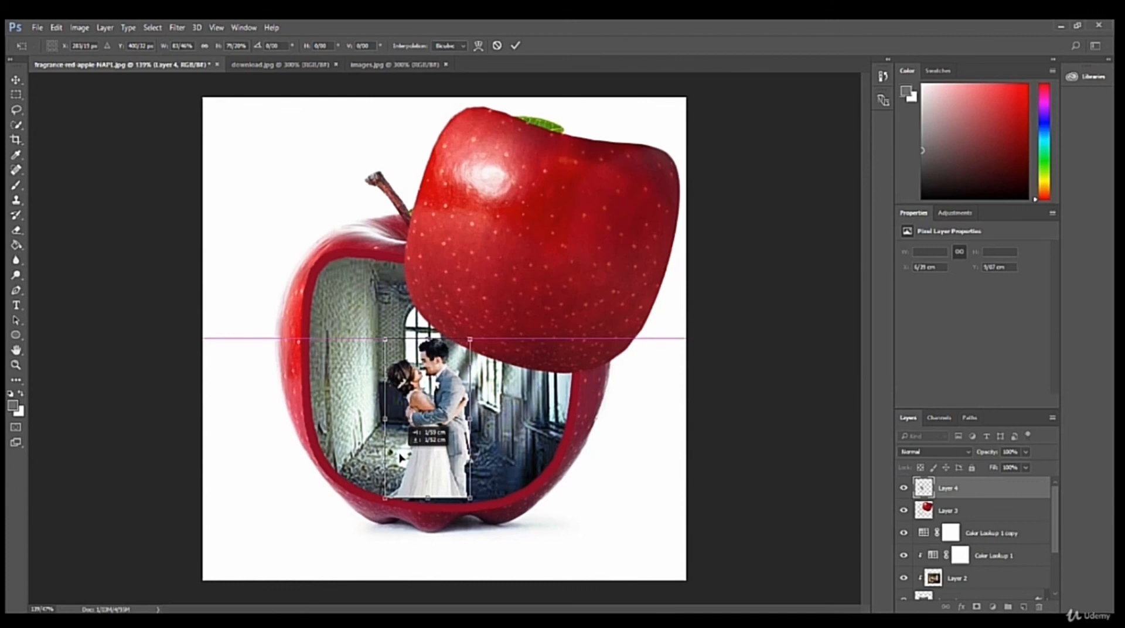
left_click_drag(401, 458, 402, 465)
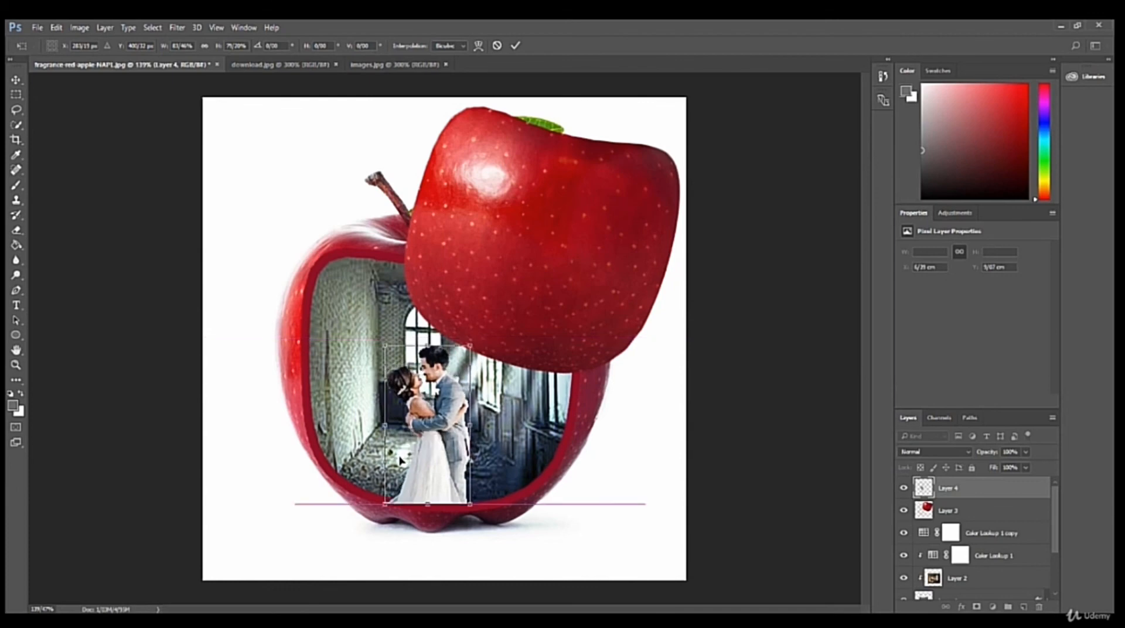
left_click(515, 46)
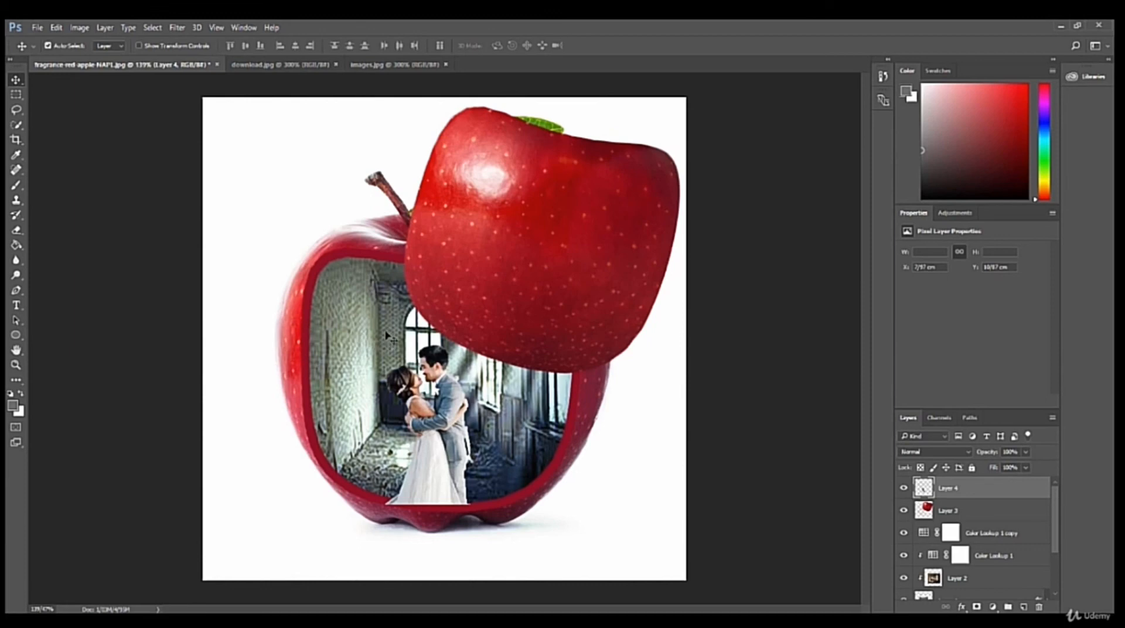
Add a Color Lookup adjustment with the Crisp_Winter.look 3DLUT above the couple and clip it to the couple's layer.
left_click(992, 607)
left_click(1027, 528)
left_click(1018, 250)
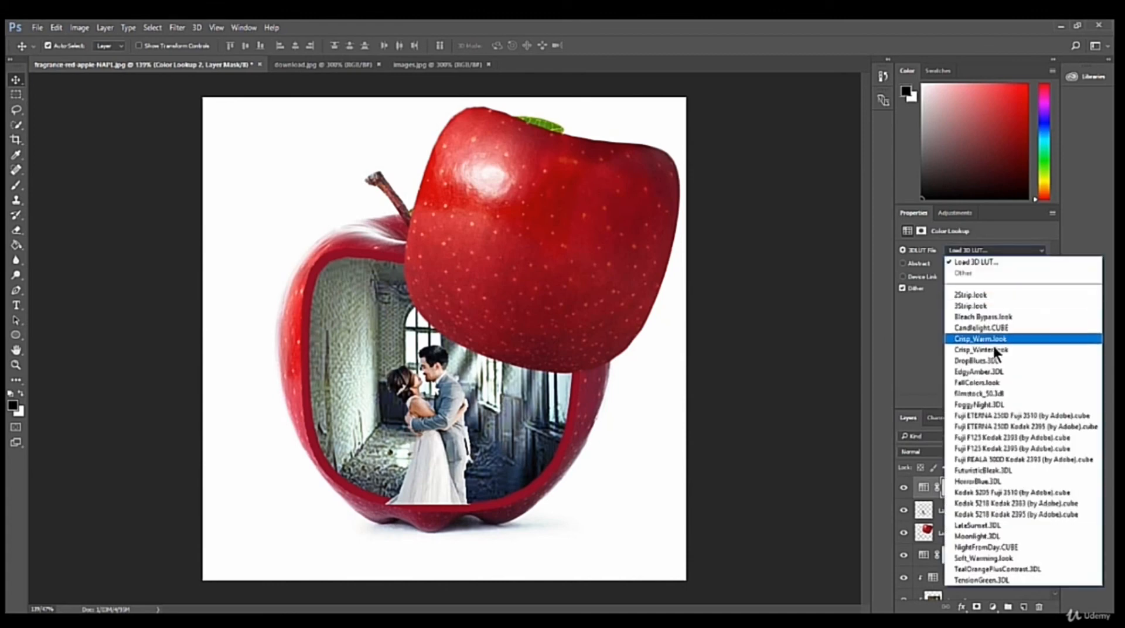
left_click(993, 350)
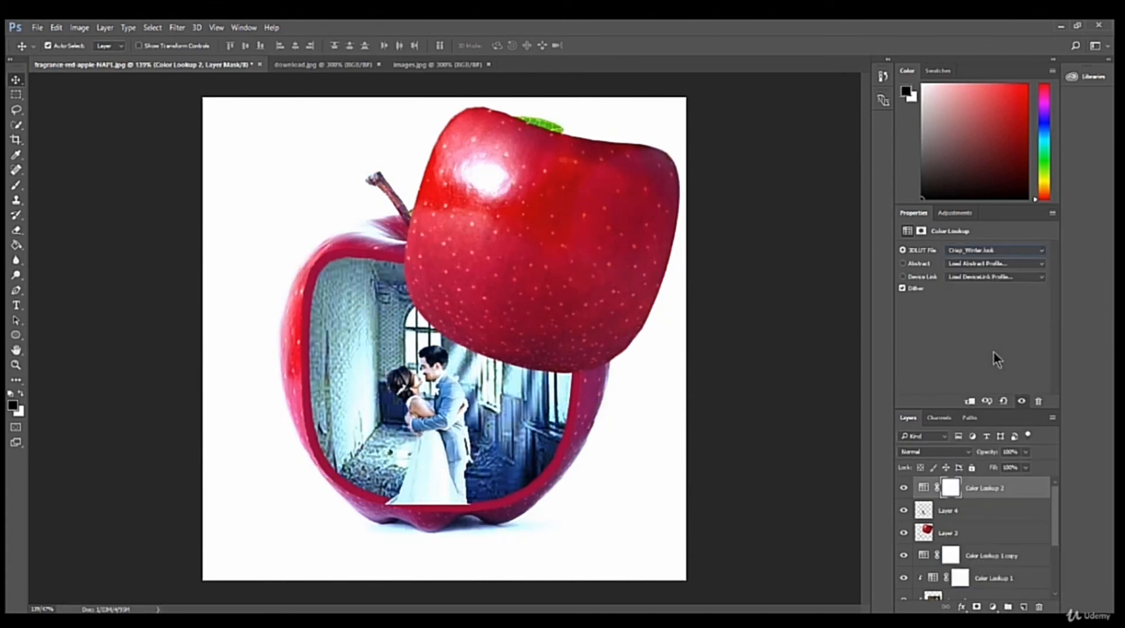
left_click(969, 402)
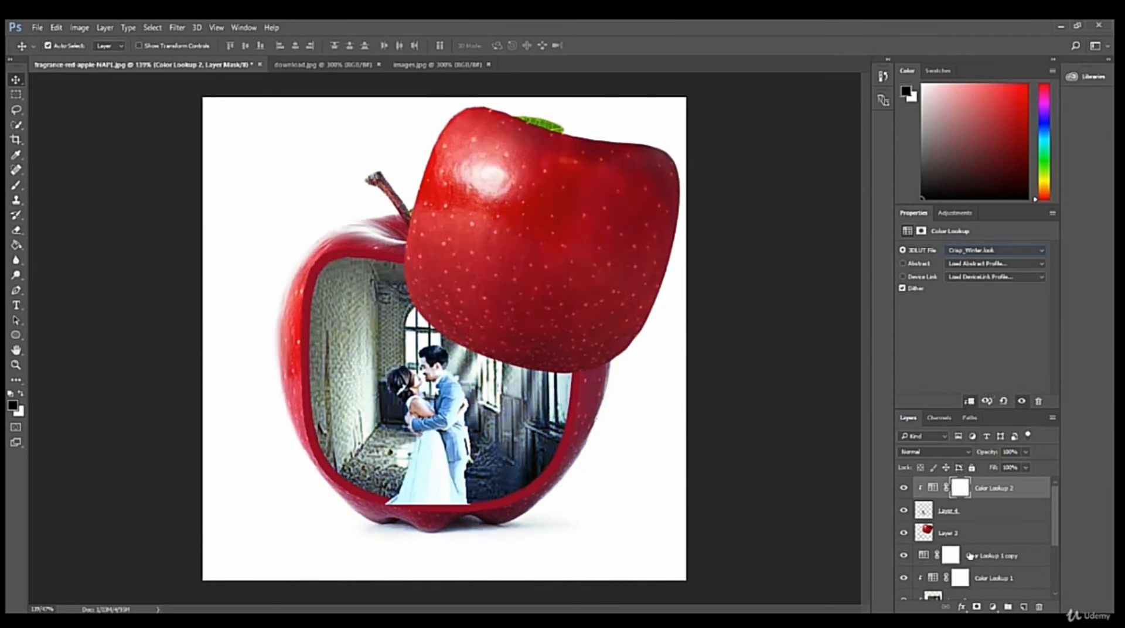
Add a Hue/Saturation adjustment clipped to the couple, lower its hue, and set saturation to about -48 and lightness to about -11.
left_click(993, 606)
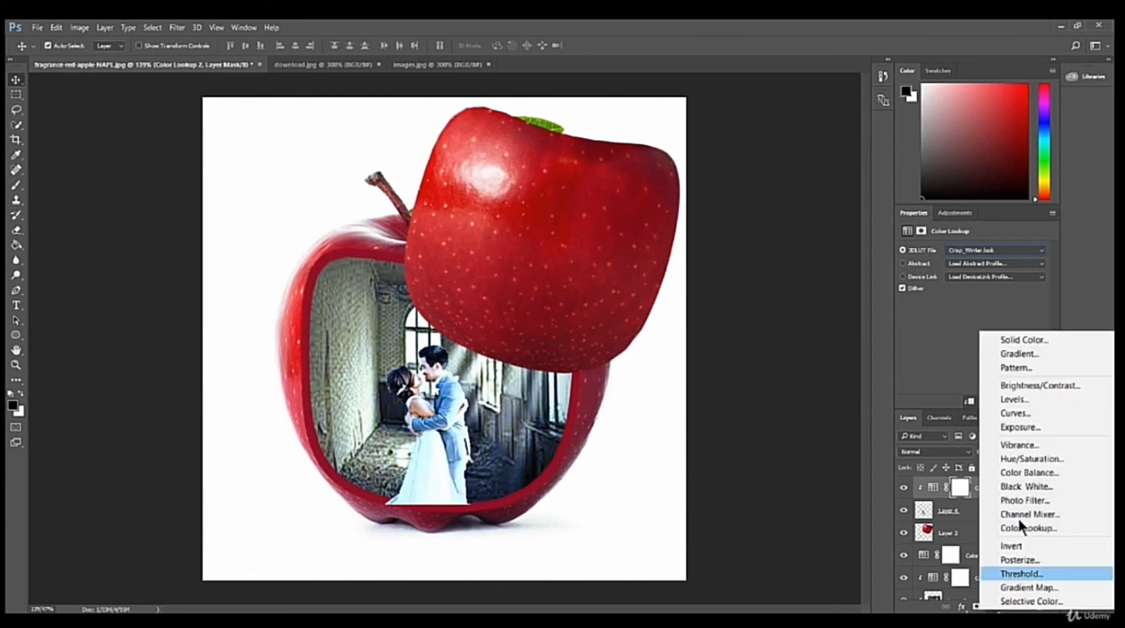
left_click(1031, 459)
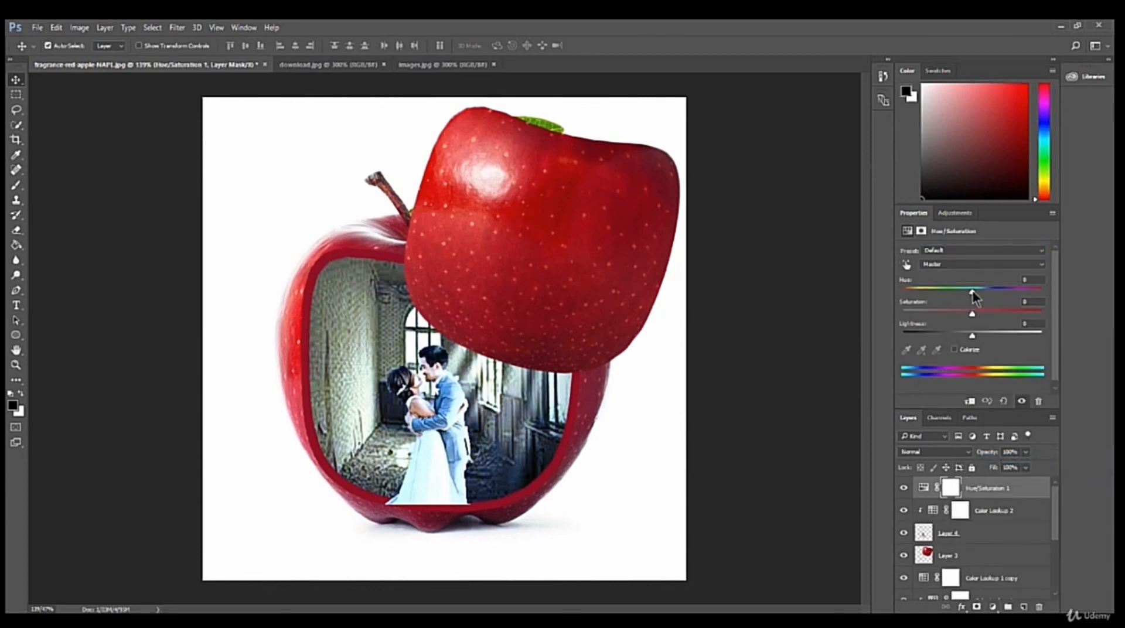
left_click_drag(972, 290, 934, 318)
left_click(969, 401)
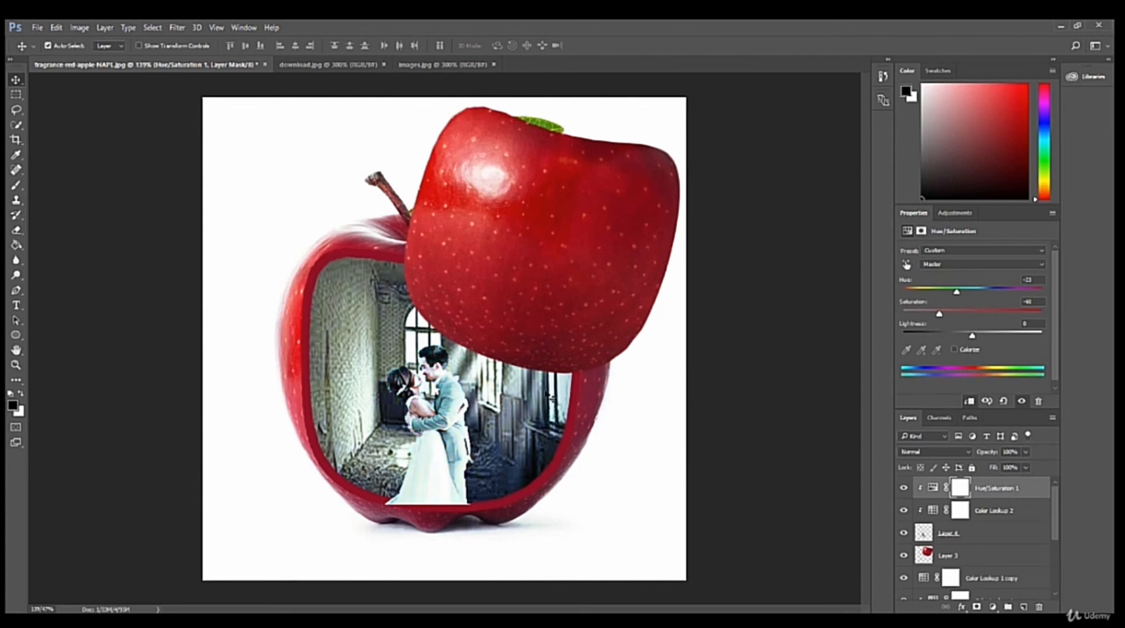
mouse_move(972, 334)
left_mouse_down()
mouse_move(952, 337)
mouse_move(964, 336)
left_mouse_up()
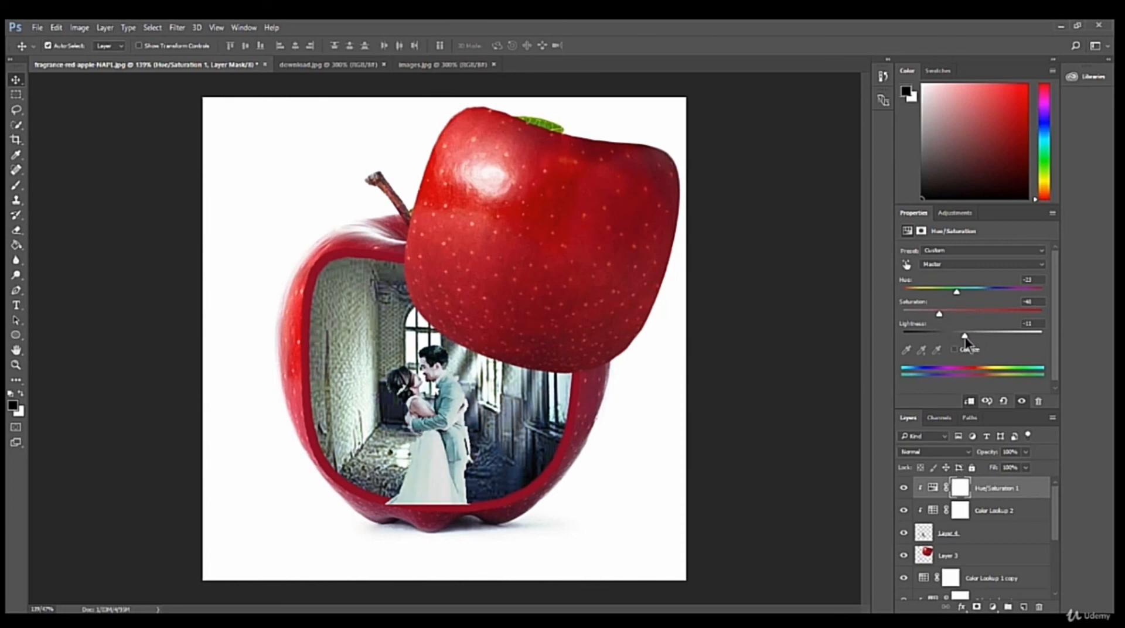